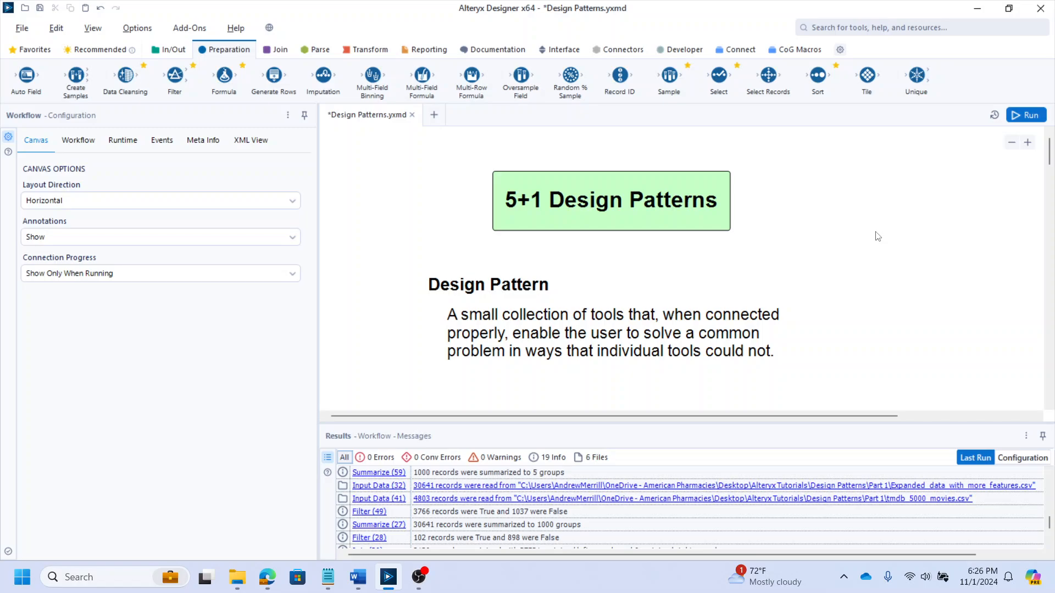
Examine the Required Columns.yxdb input and the Text Input feeding the Fixed Output Schema pattern
{"action": "scroll", "coordinate": [878, 237], "scroll_direction": "down", "scroll_amount": 10}
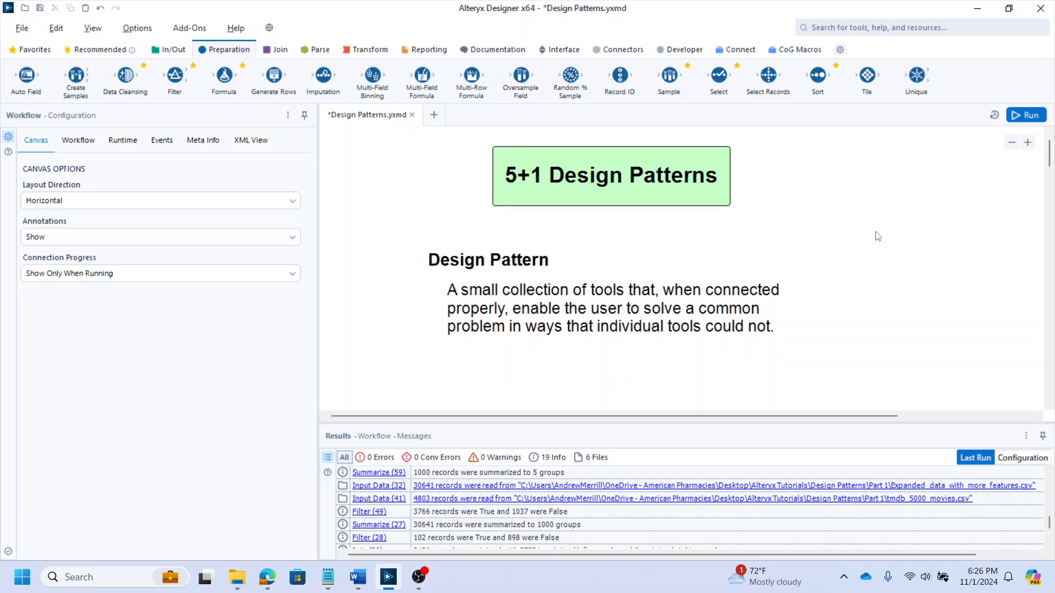
{"action": "scroll", "coordinate": [878, 237], "scroll_direction": "up", "scroll_amount": 1}
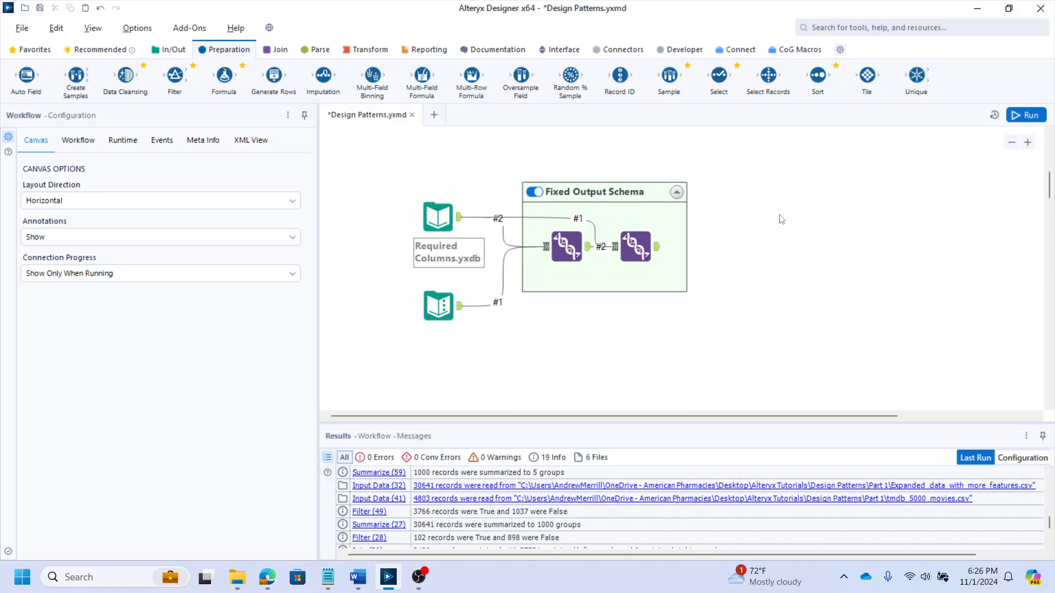
{"action": "left_click", "coordinate": [642, 201]}
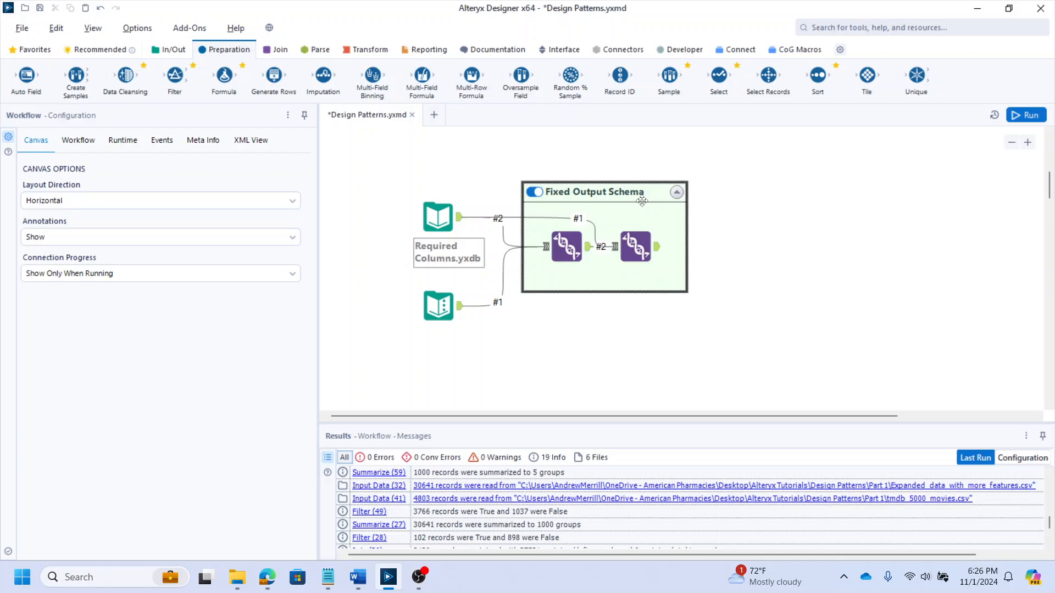
{"action": "left_click", "coordinate": [437, 308]}
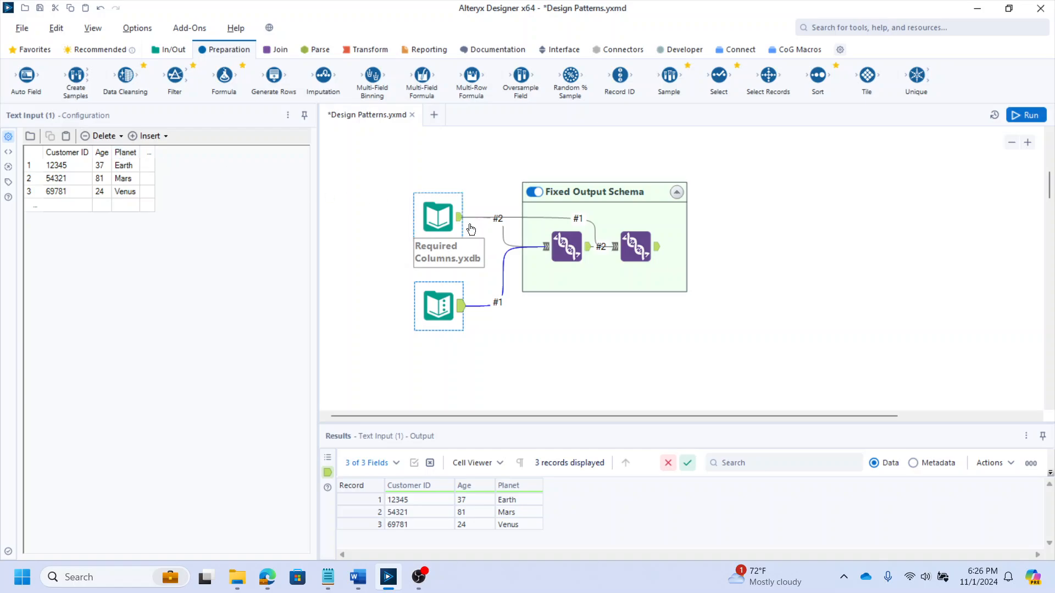
{"action": "left_click", "coordinate": [439, 215]}
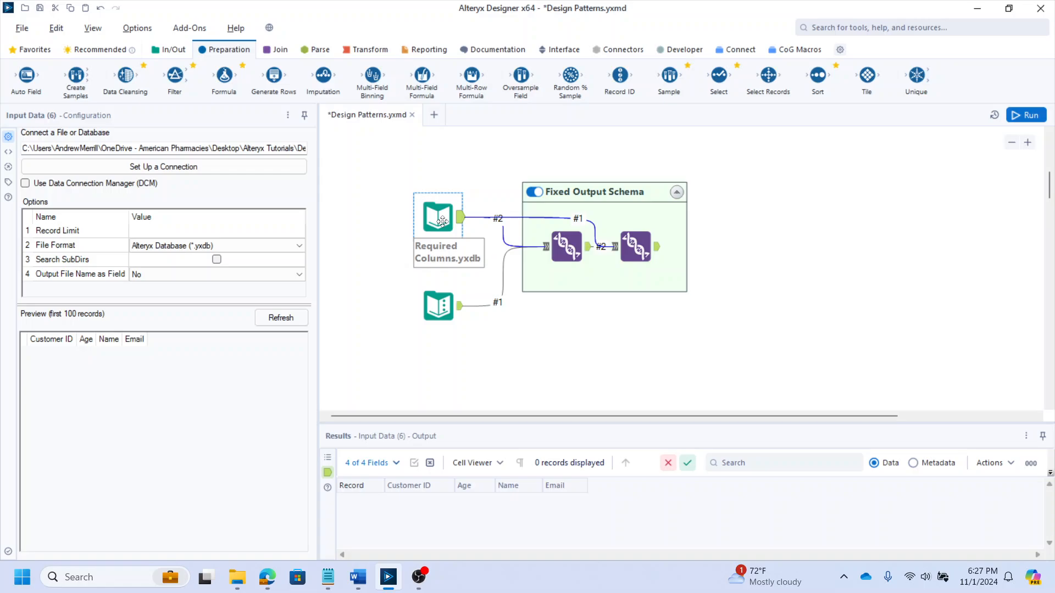
{"action": "left_click", "coordinate": [439, 303]}
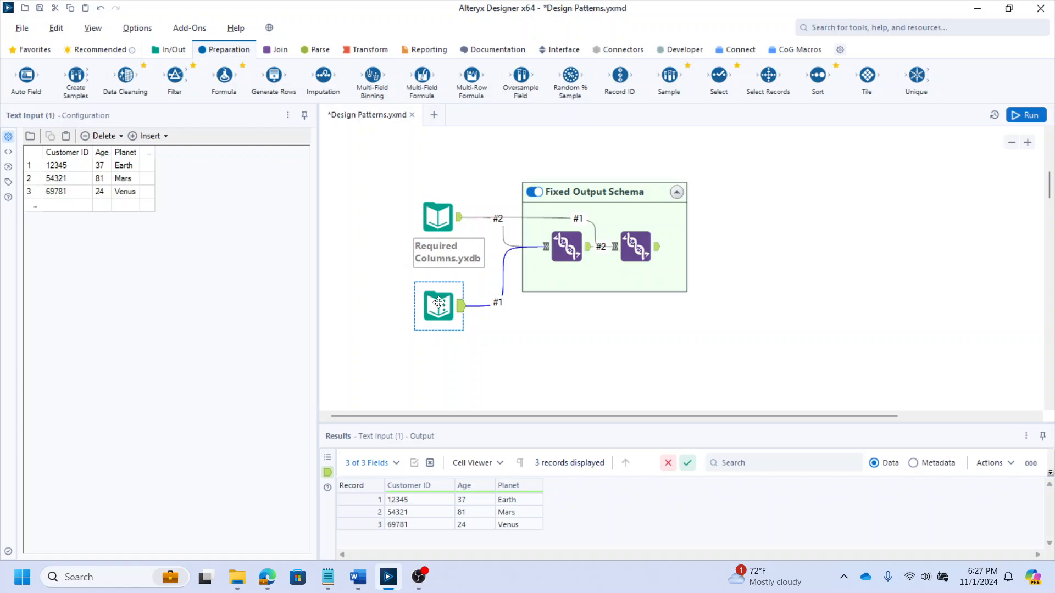
Compare the field output settings and results of the two Union tools in the Fixed Output Schema container
{"action": "left_click", "coordinate": [574, 255]}
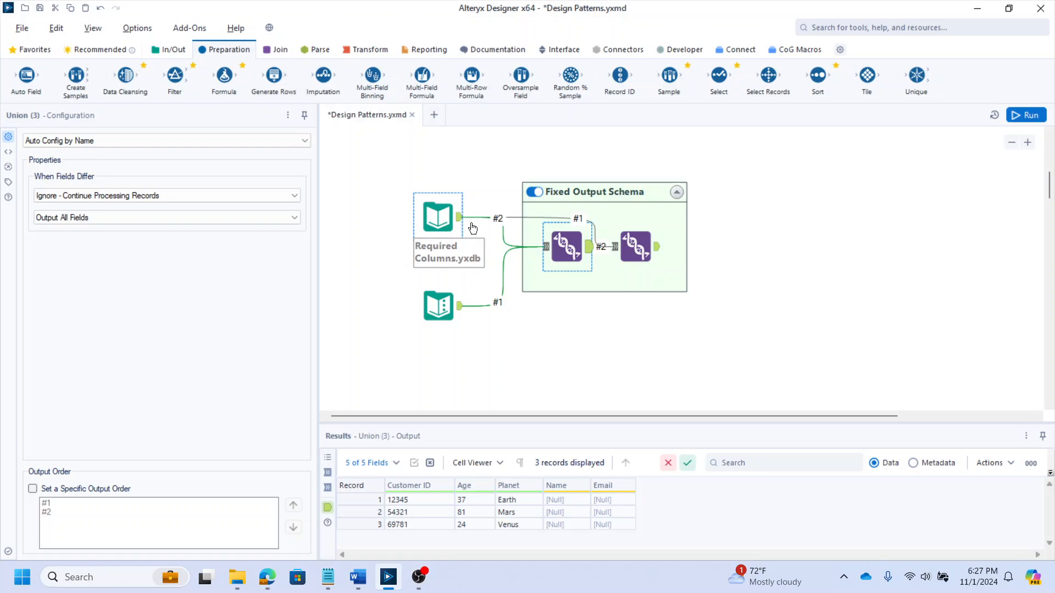
{"action": "left_click", "coordinate": [648, 266], "text": "ctrl"}
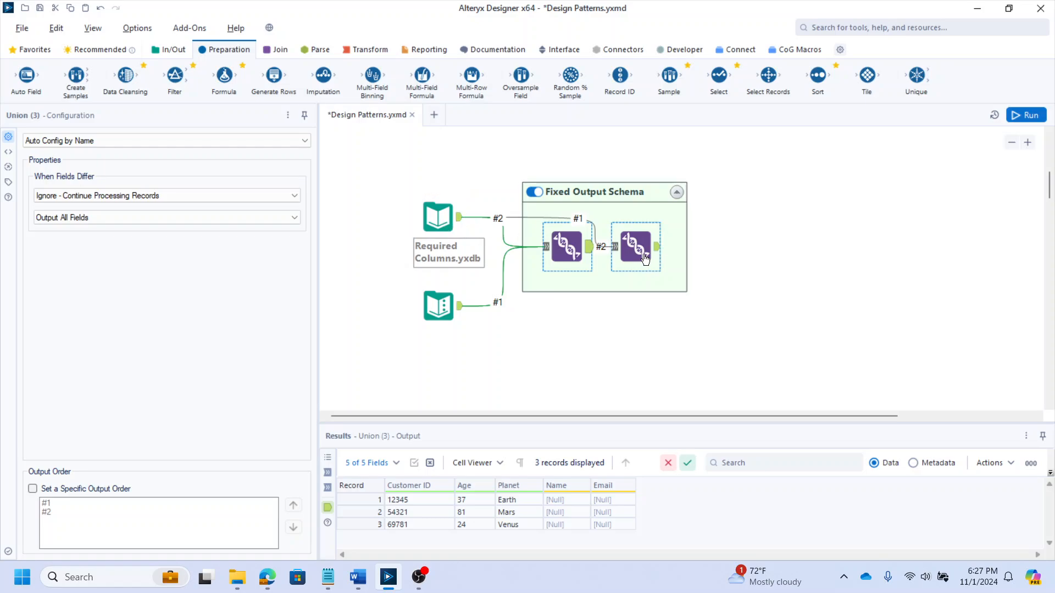
{"action": "left_click", "coordinate": [645, 258]}
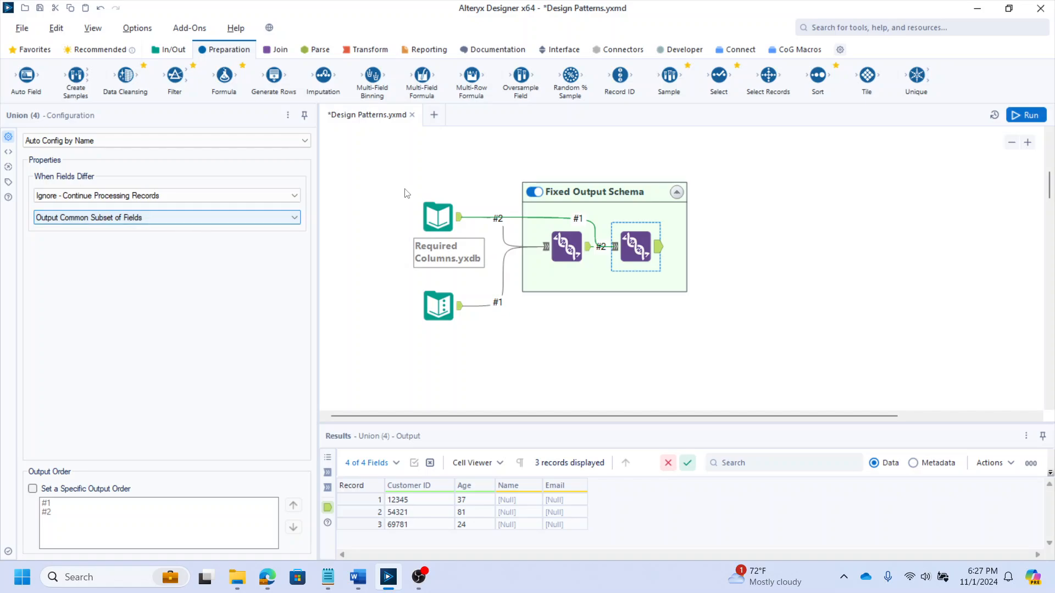
{"action": "left_click", "coordinate": [582, 248], "text": "ctrl"}
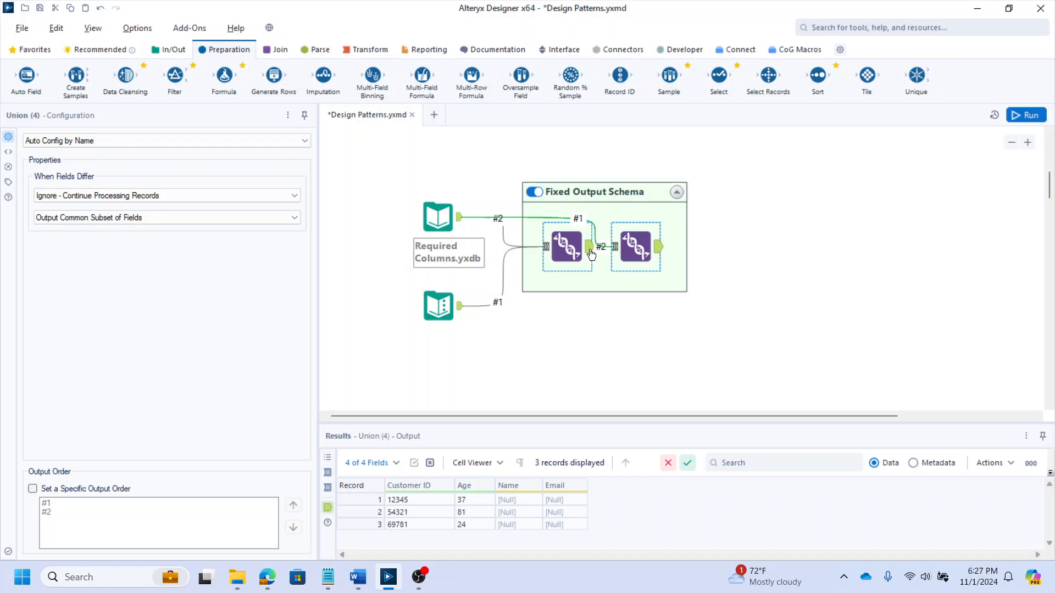
{"action": "left_click", "coordinate": [590, 253], "text": "ctrl"}
{"action": "left_click", "coordinate": [438, 215], "text": "ctrl"}
Inspect the Text Input records and the Summarize tool's grouping and count actions in the Only Unique Records pattern
{"action": "scroll", "coordinate": [760, 284], "scroll_direction": "down", "scroll_amount": 10}
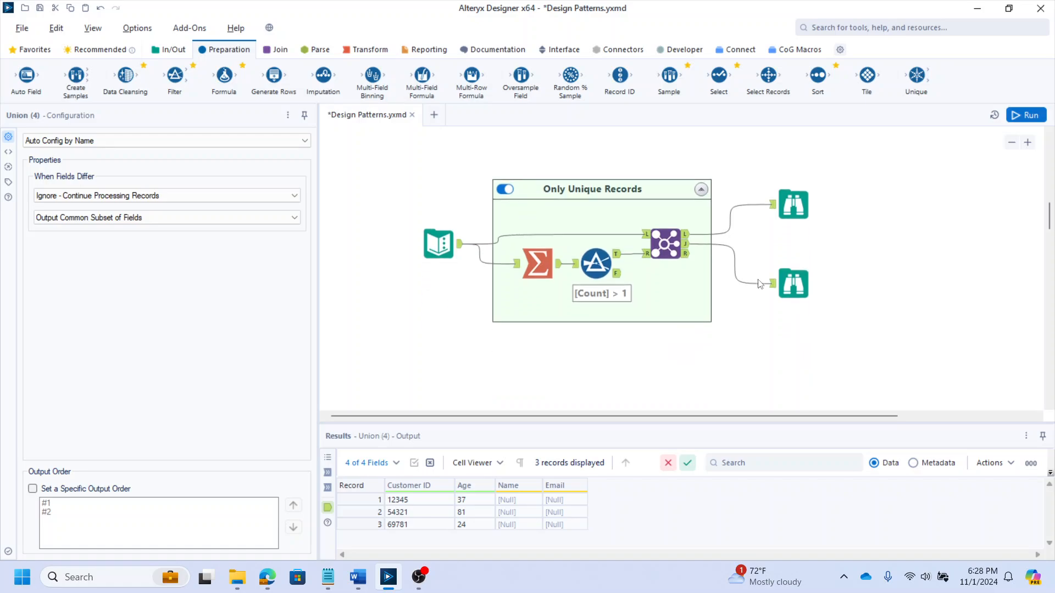
{"action": "left_click", "coordinate": [574, 209]}
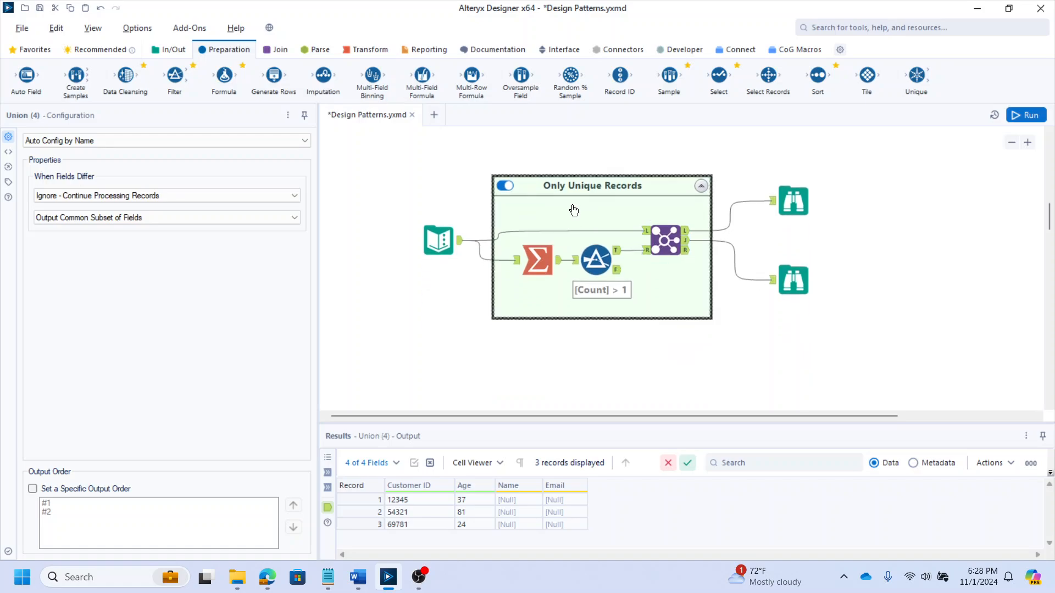
{"action": "left_click", "coordinate": [447, 241]}
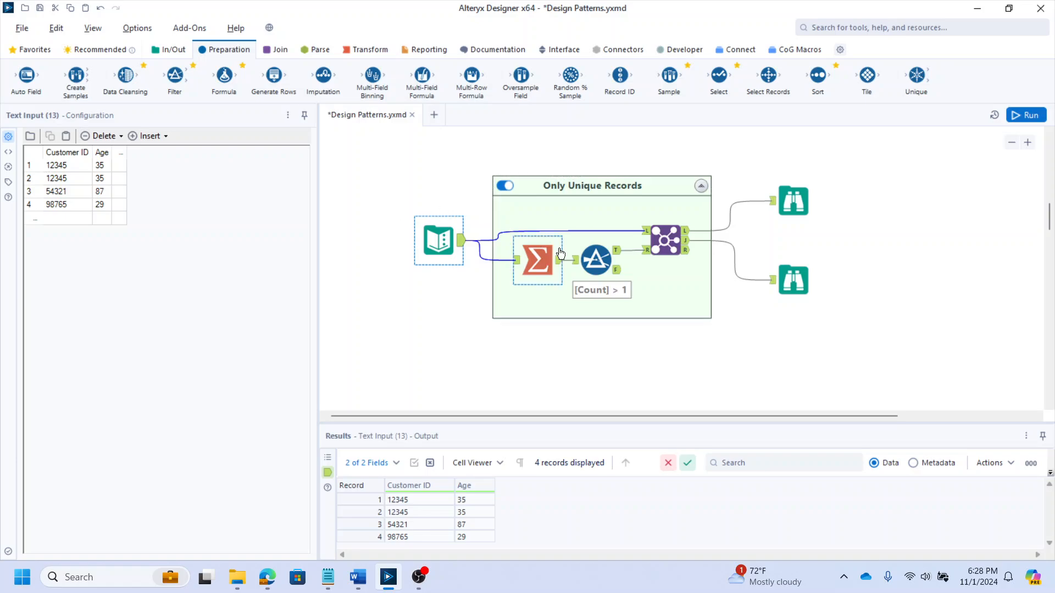
{"action": "left_click", "coordinate": [536, 263]}
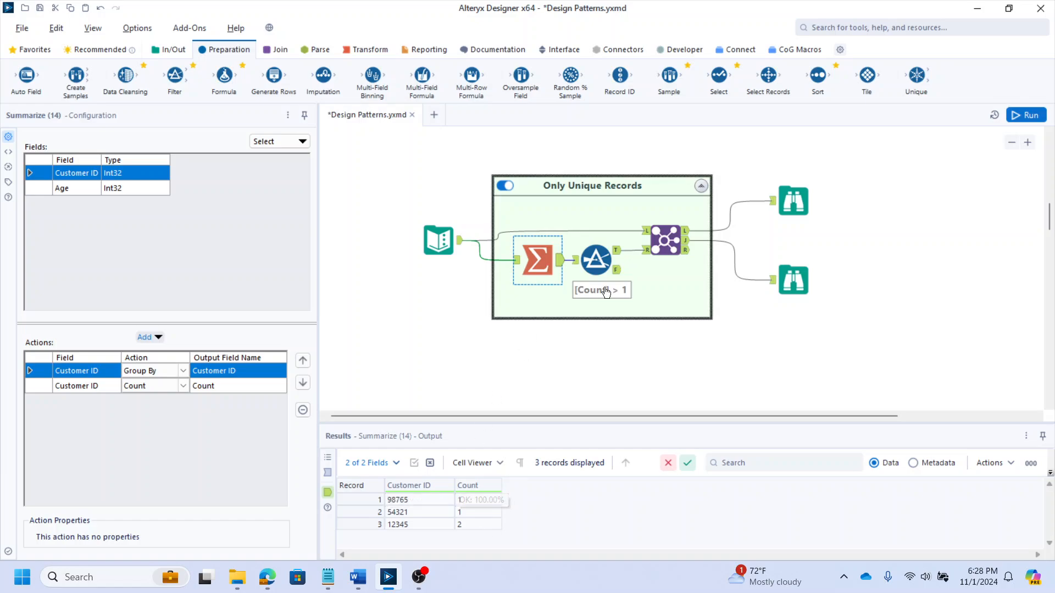
Check the condition and the true output of the Filter tool in the Only Unique Records container
{"action": "left_click", "coordinate": [607, 269], "text": "ctrl"}
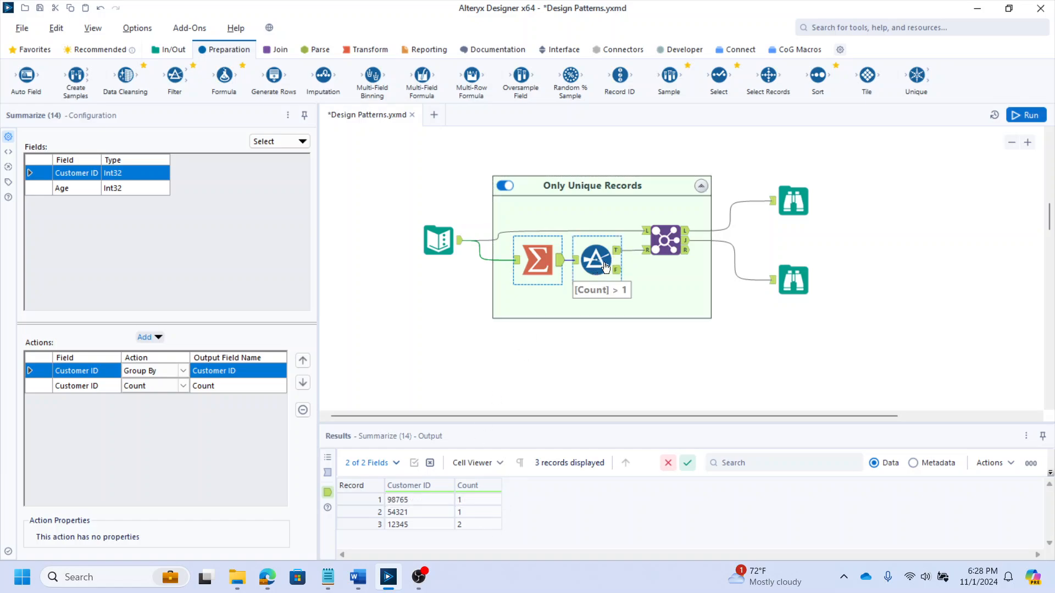
{"action": "left_click", "coordinate": [616, 256]}
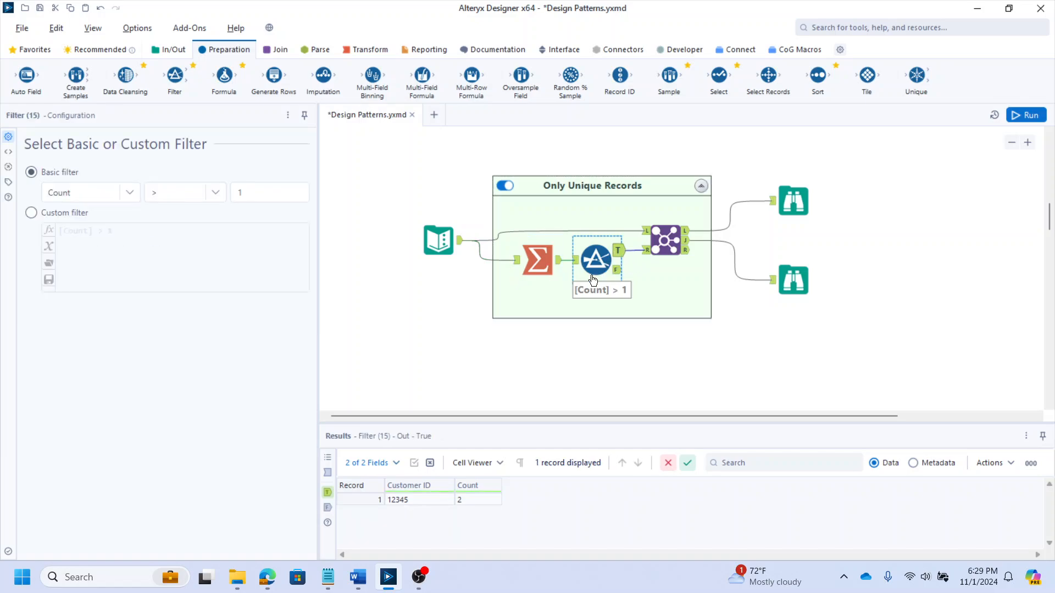
{"action": "left_click", "coordinate": [400, 502]}
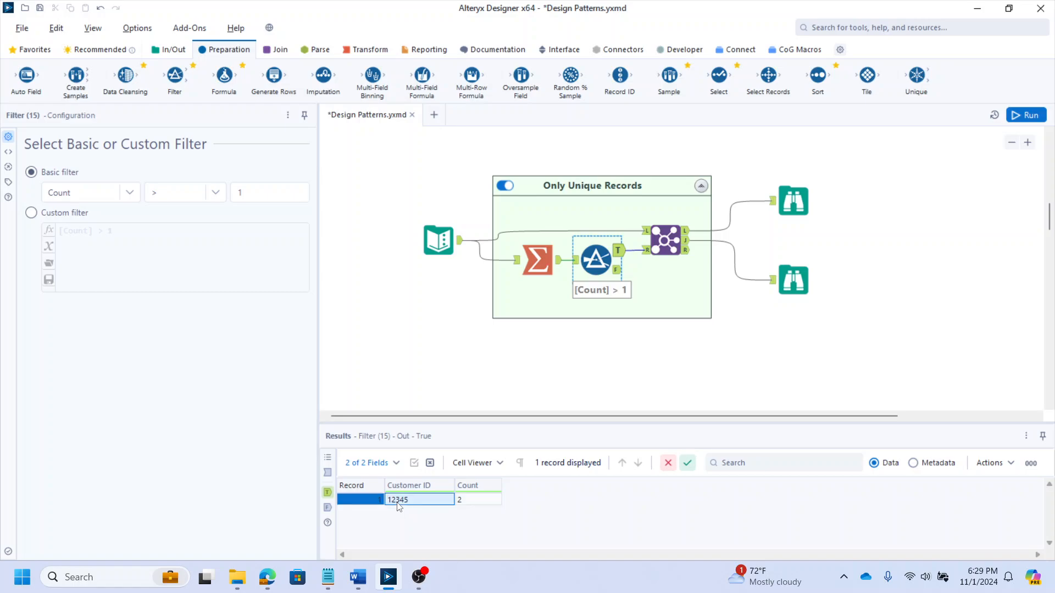
{"action": "left_click", "coordinate": [469, 503]}
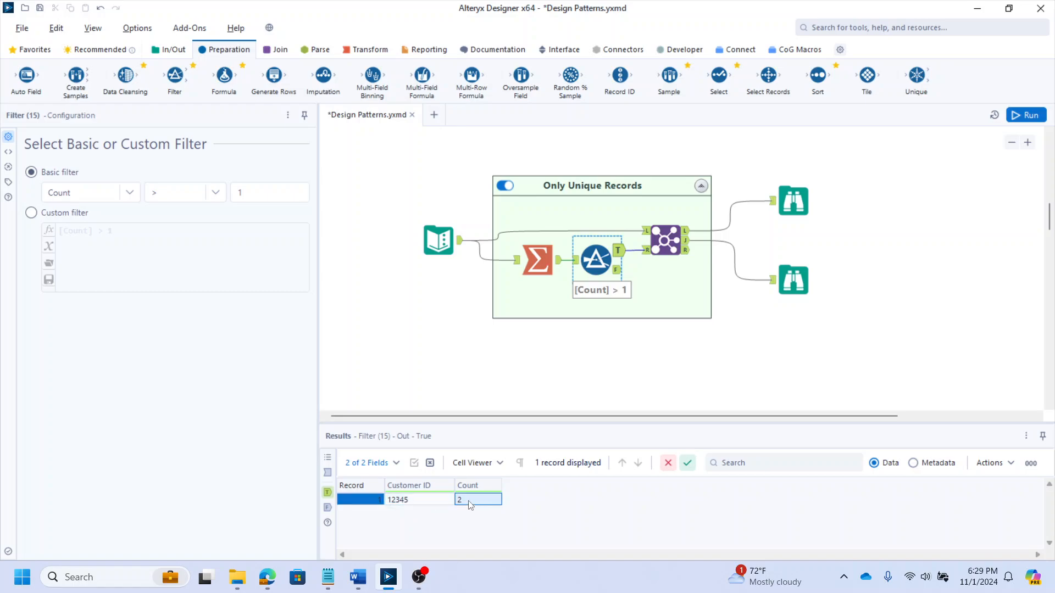
Review the Only Unique Records Join tool's left and joined outputs and its options for selecting or deselecting columns
{"action": "left_click", "coordinate": [658, 241]}
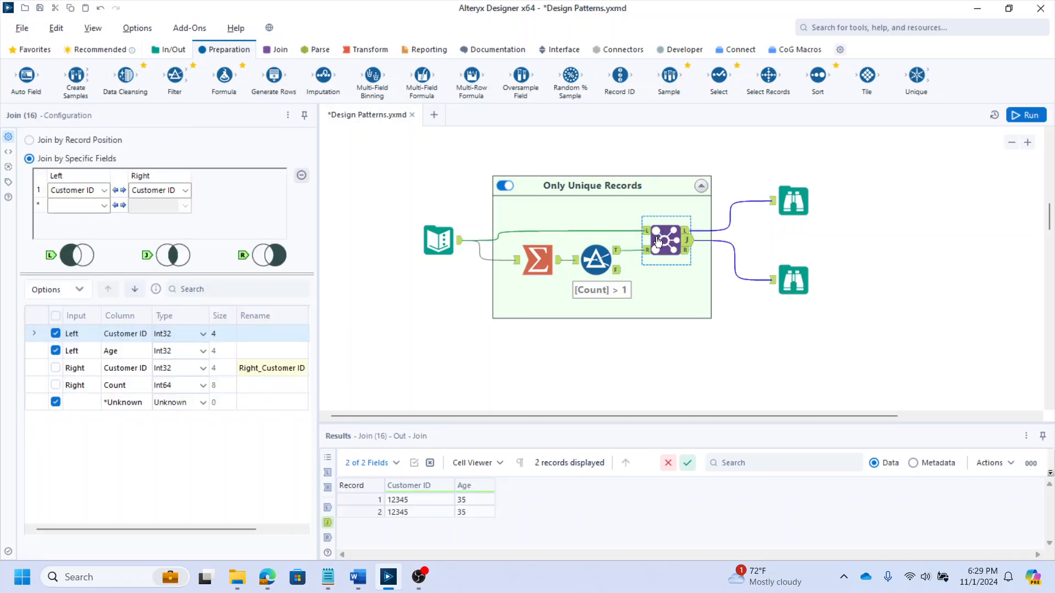
{"action": "left_click", "coordinate": [688, 235]}
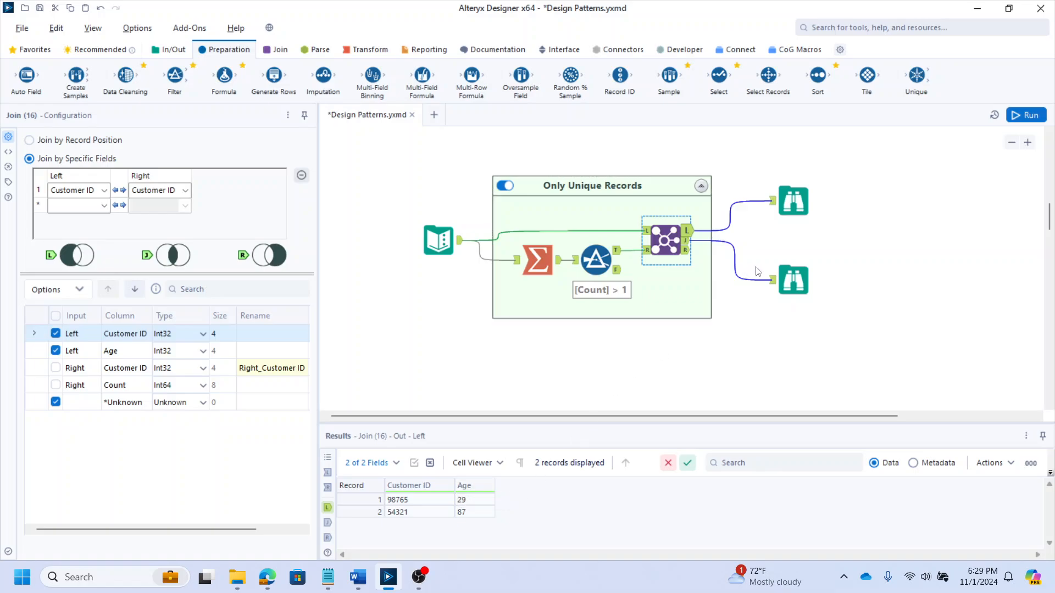
{"action": "left_click", "coordinate": [687, 240]}
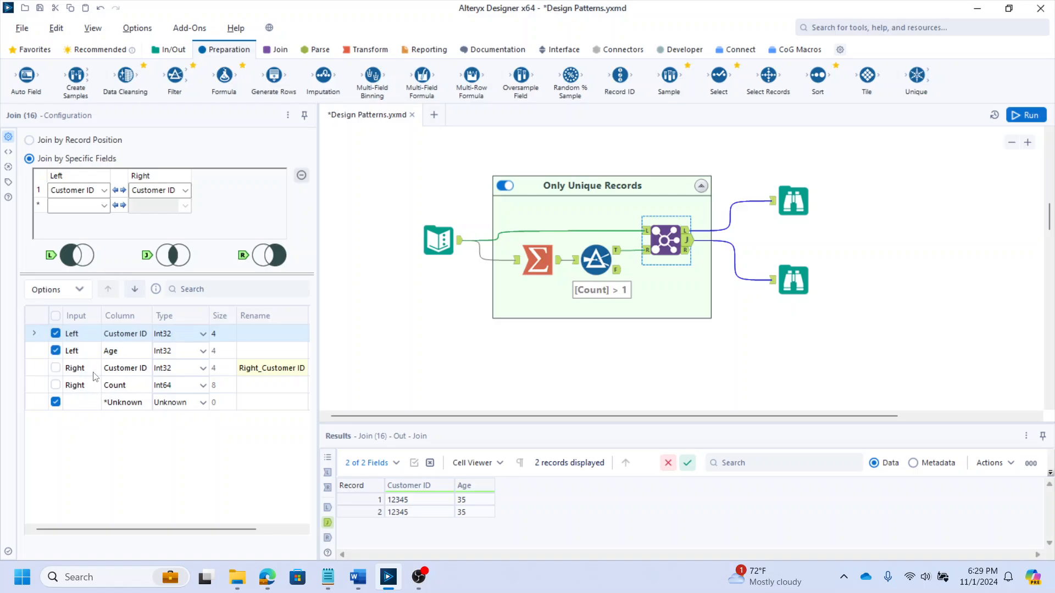
{"action": "left_click", "coordinate": [55, 290]}
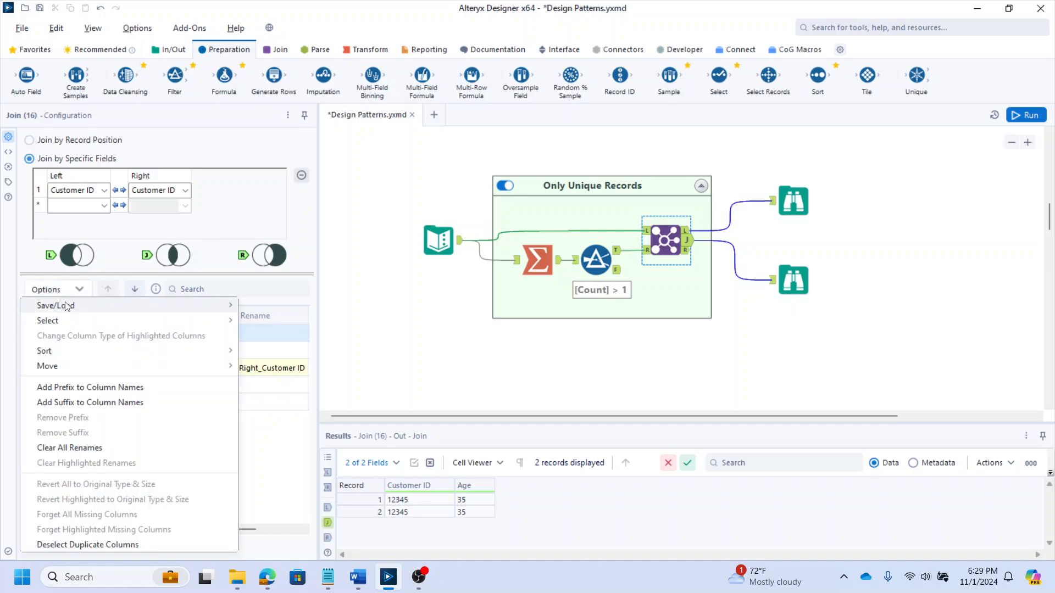
{"action": "mouse_move", "coordinate": [80, 323]}
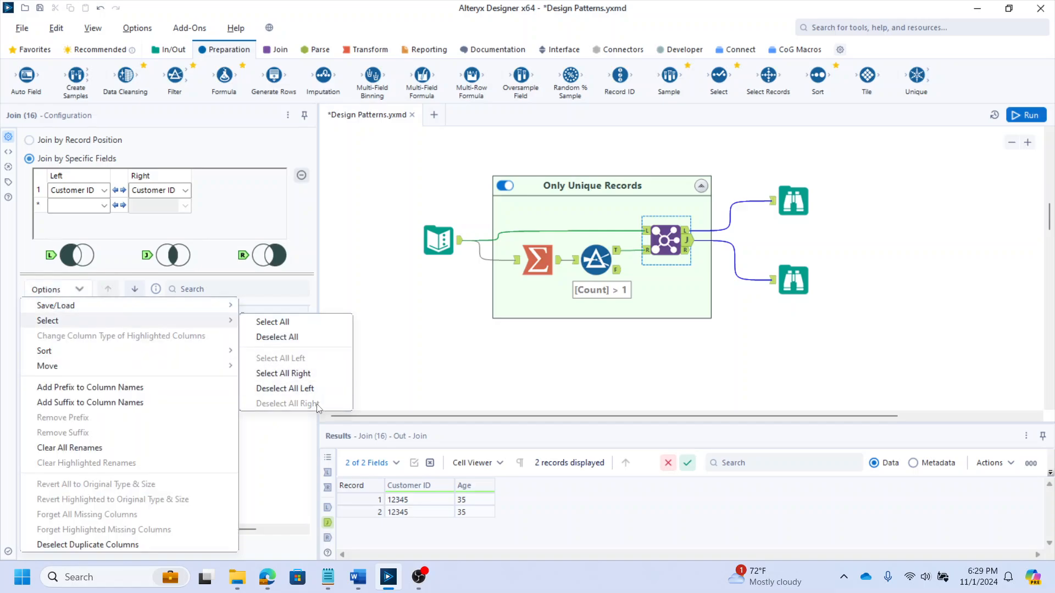
{"action": "left_click", "coordinate": [291, 444]}
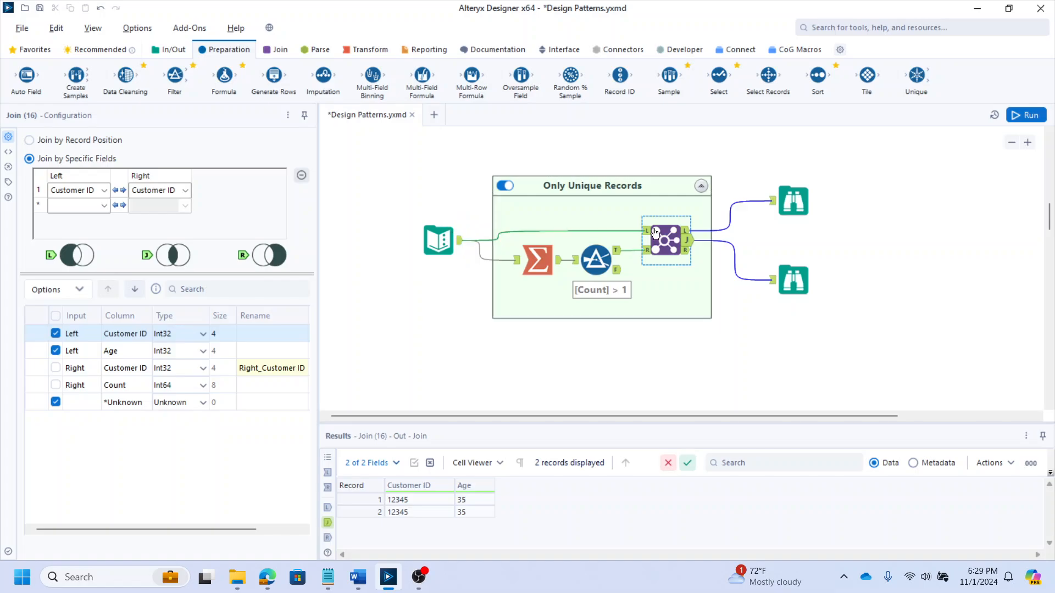
{"action": "scroll", "coordinate": [824, 246], "scroll_direction": "down", "scroll_amount": 1}
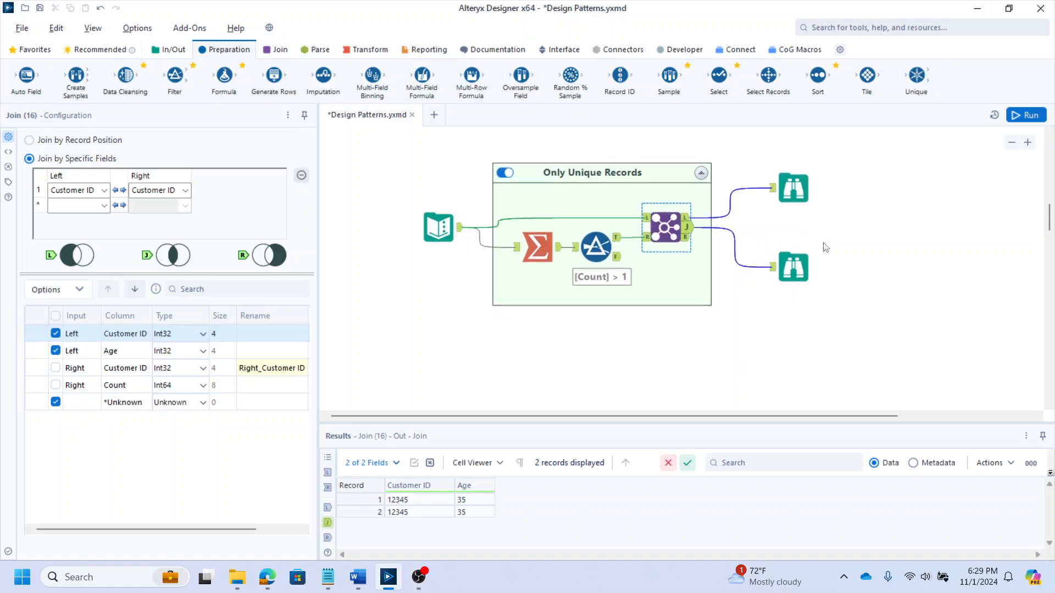
{"action": "scroll", "coordinate": [824, 247], "scroll_direction": "up", "scroll_amount": 1}
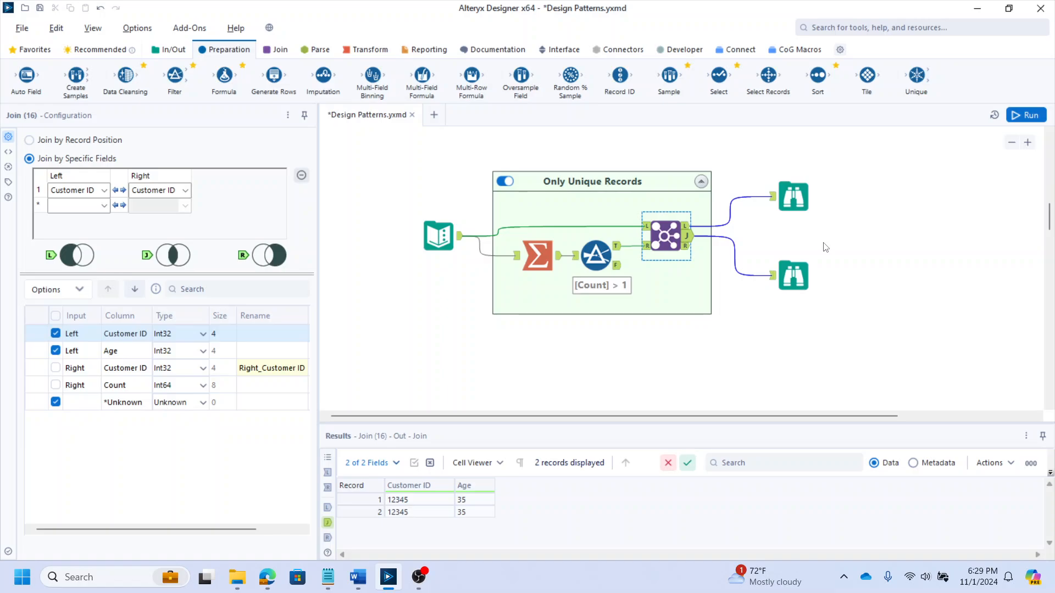
Look through the fields of the Expanded_data_with_more_features.csv input in the Aggregated Filtering pattern, including the score columns
{"action": "scroll", "coordinate": [638, 282], "scroll_direction": "down", "scroll_amount": 10}
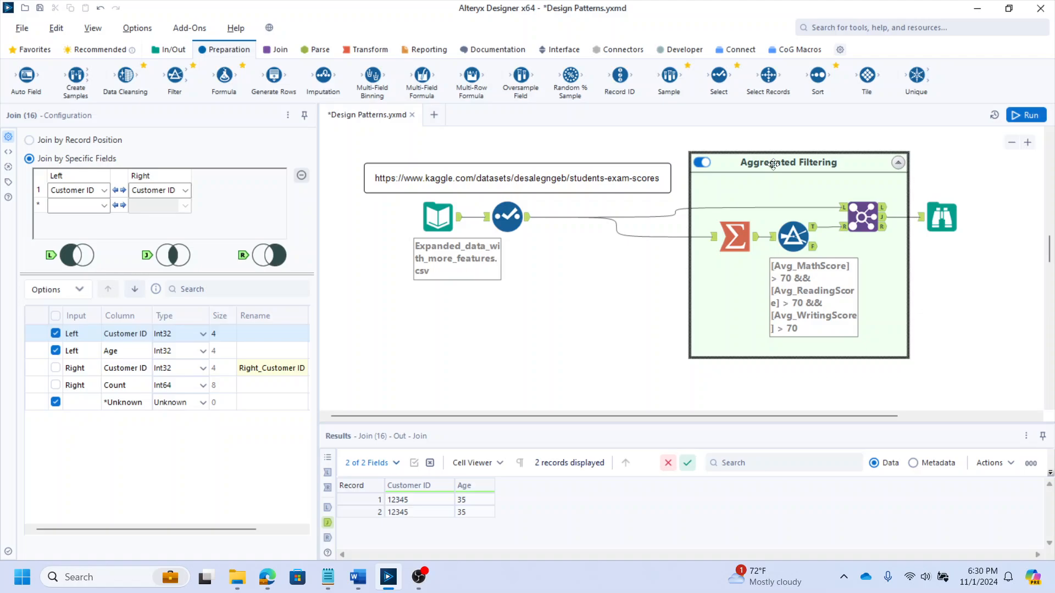
{"action": "left_click", "coordinate": [431, 229]}
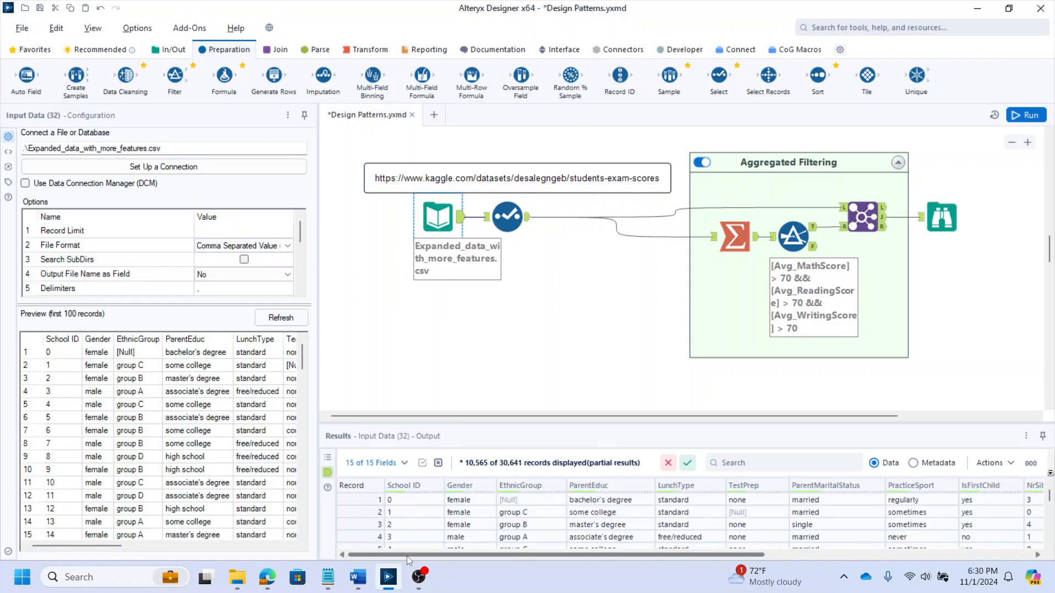
{"action": "left_click_drag", "start_coordinate": [406, 556], "coordinate": [674, 555]}
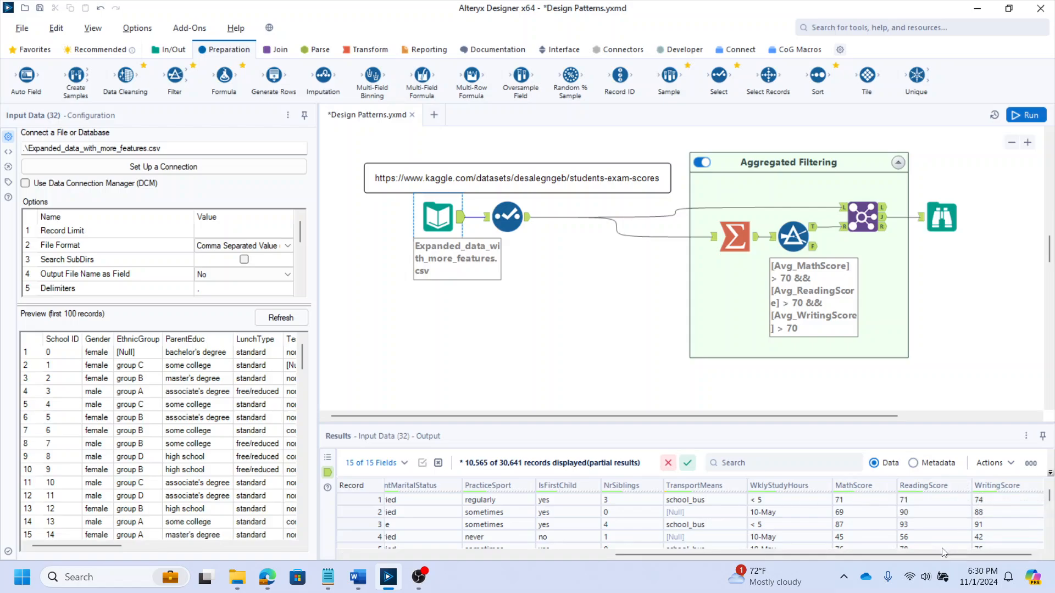
{"action": "left_click_drag", "start_coordinate": [942, 555], "coordinate": [644, 555]}
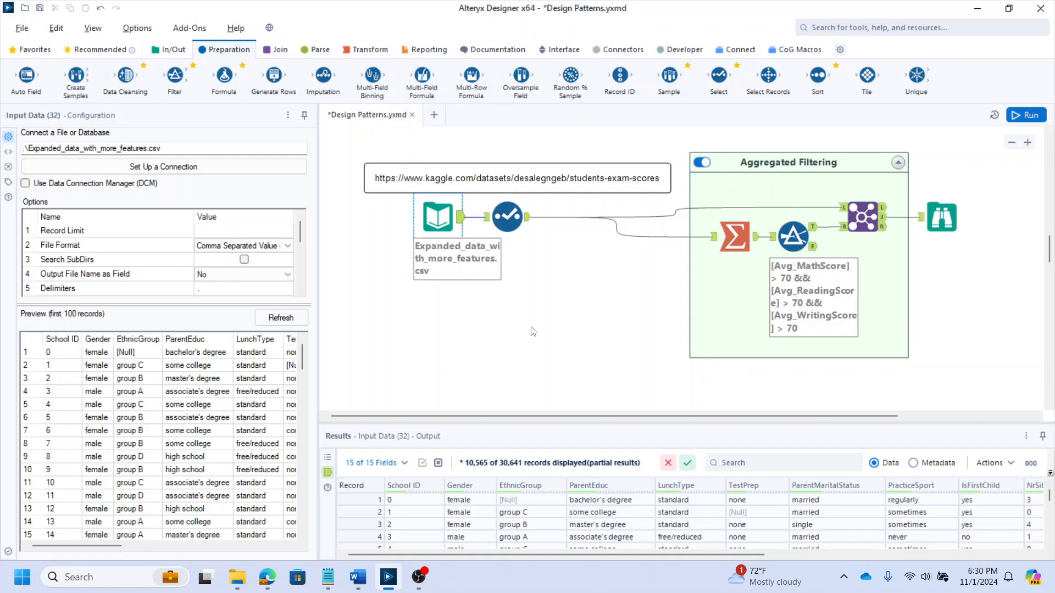
{"action": "left_click_drag", "start_coordinate": [558, 415], "coordinate": [630, 410]}
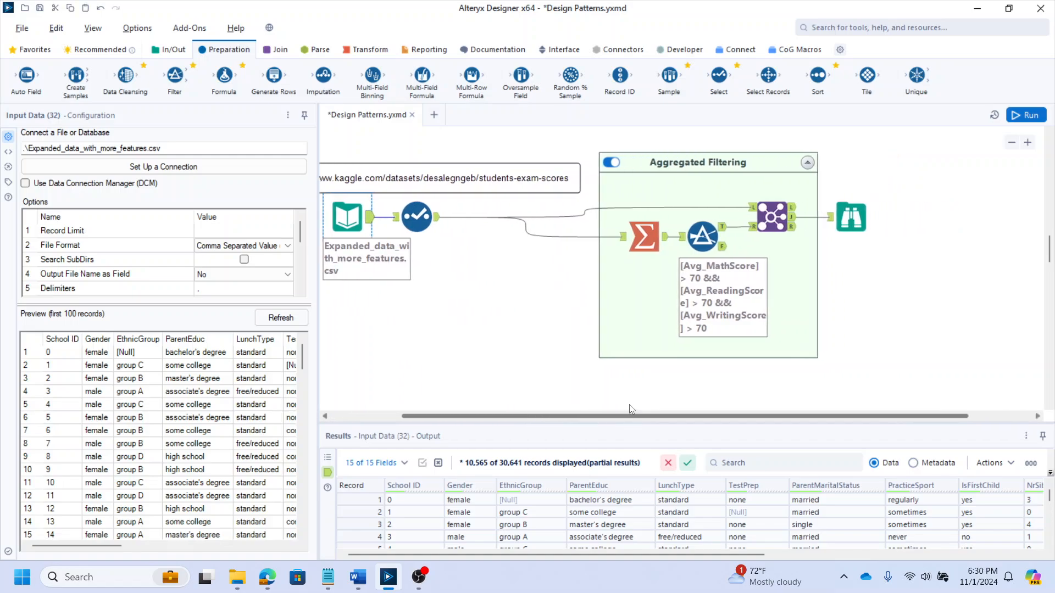
{"action": "scroll", "coordinate": [630, 409], "scroll_direction": "left", "scroll_amount": 3}
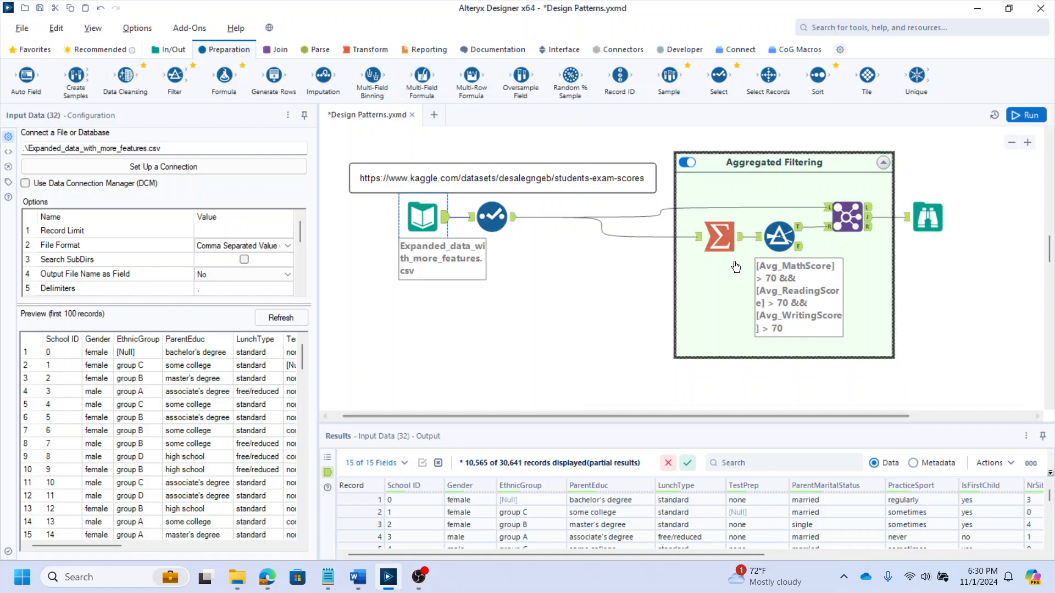
Inspect the Summarize tool's averages by School ID and the Filter tool's score conditions in the Aggregated Filtering container
{"action": "left_click", "coordinate": [723, 247]}
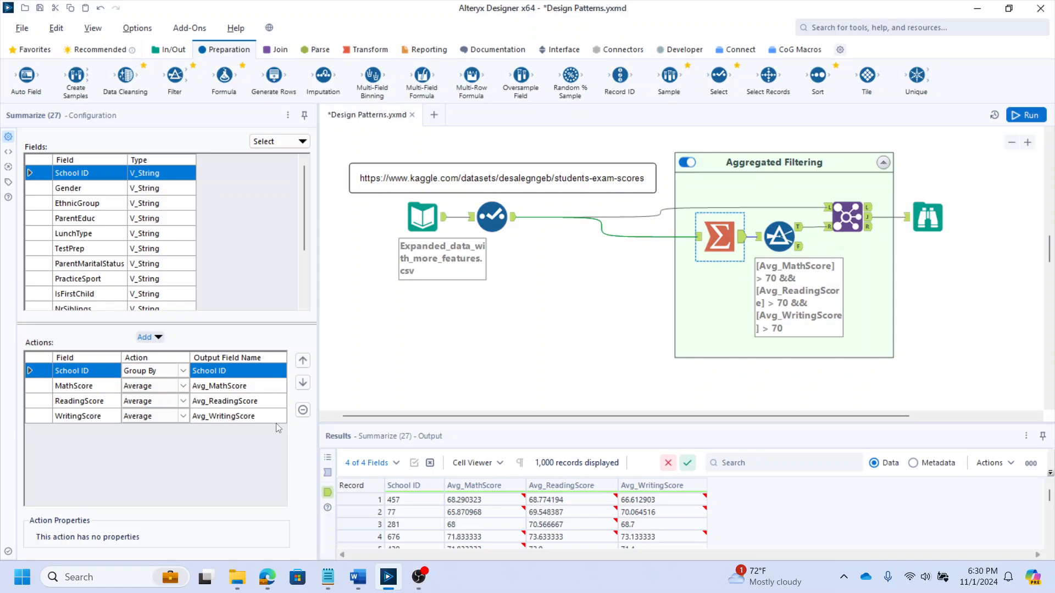
{"action": "left_click_drag", "start_coordinate": [353, 415], "coordinate": [365, 416]}
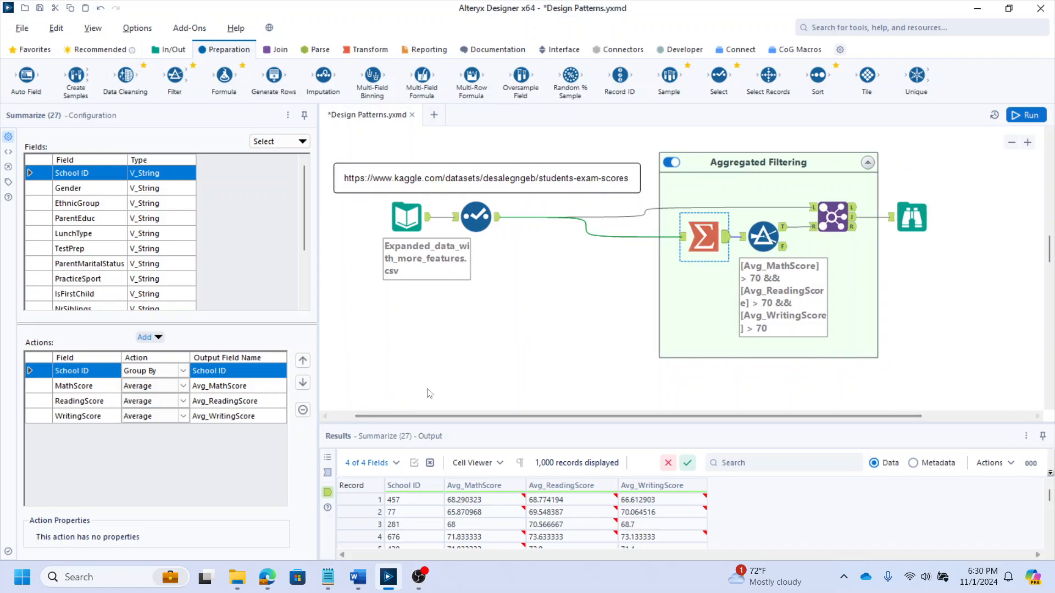
{"action": "left_click", "coordinate": [784, 236]}
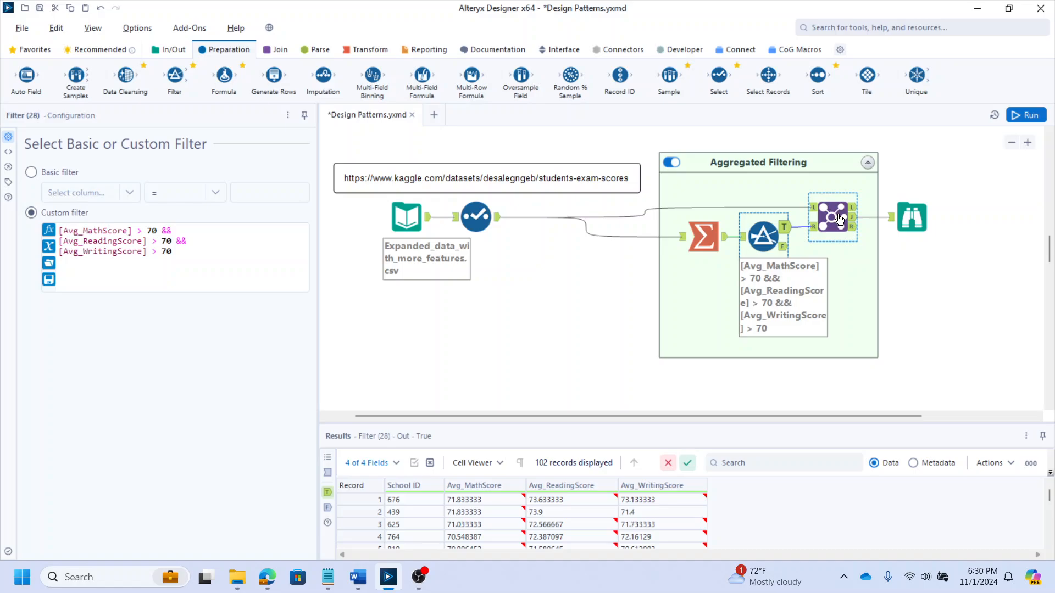
Check the Aggregated Filtering Join tool's School ID match and column selection, and the records in the Browse tool after it
{"action": "left_click", "coordinate": [853, 224]}
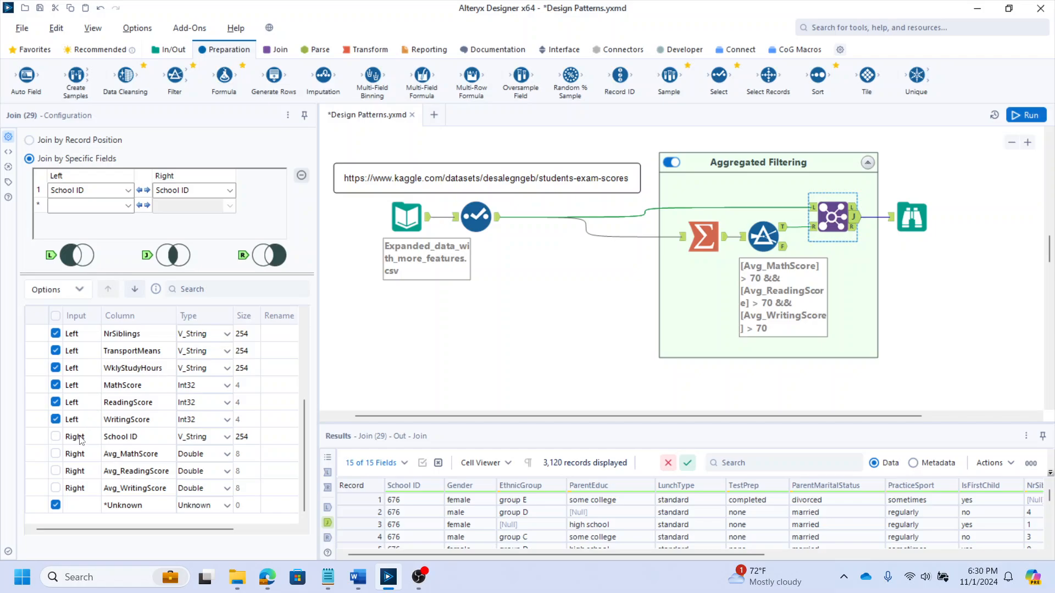
{"action": "left_click", "coordinate": [899, 207]}
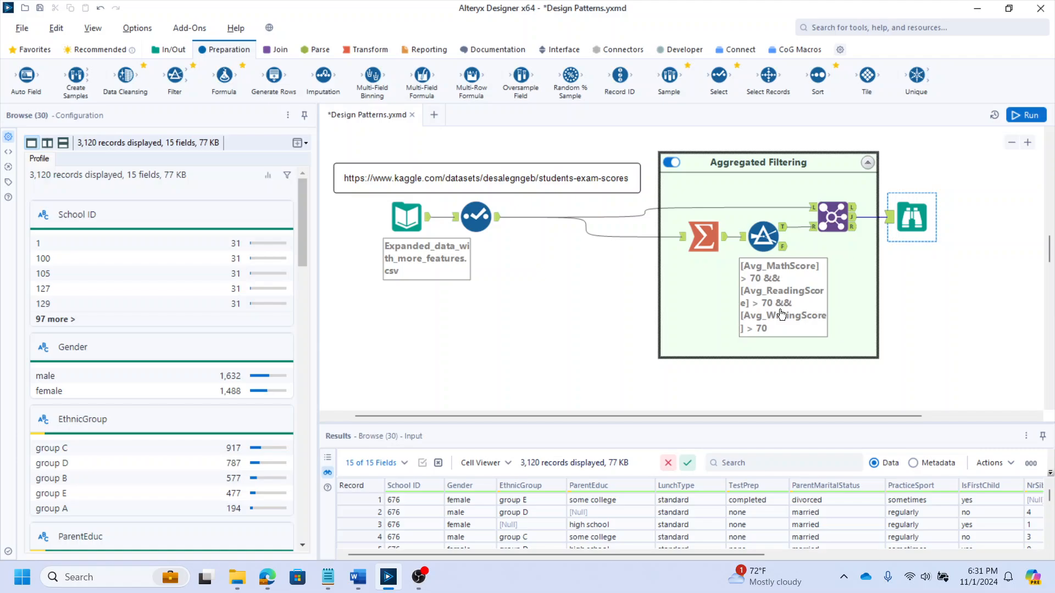
Compare the Text Input data with the Cross Tab tool's settings and output column names in the Bad container beside Clean Cross Tab
{"action": "scroll", "coordinate": [606, 304], "scroll_direction": "down", "scroll_amount": 5}
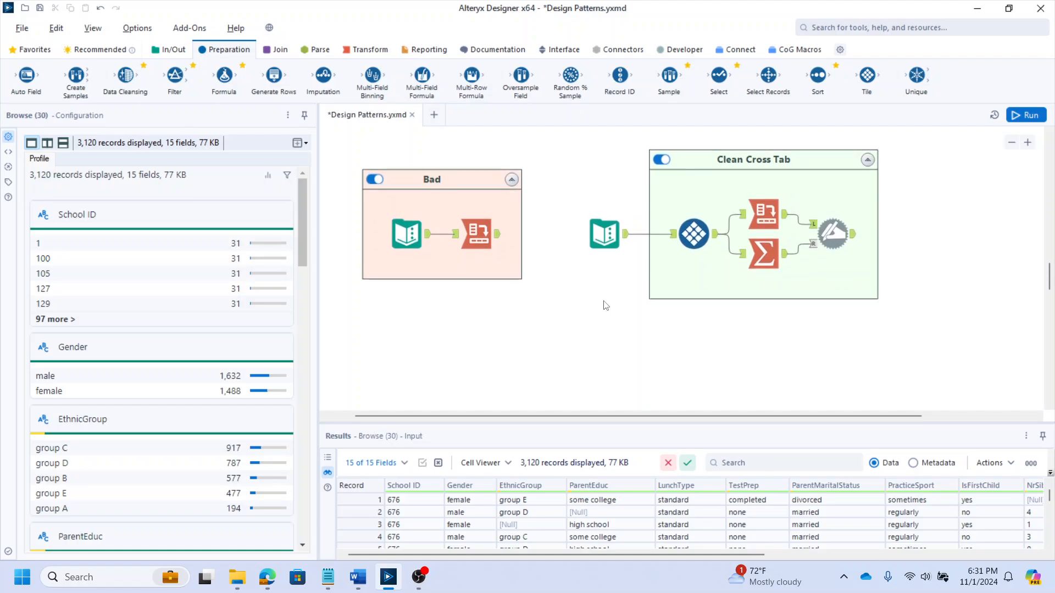
{"action": "left_click", "coordinate": [700, 189]}
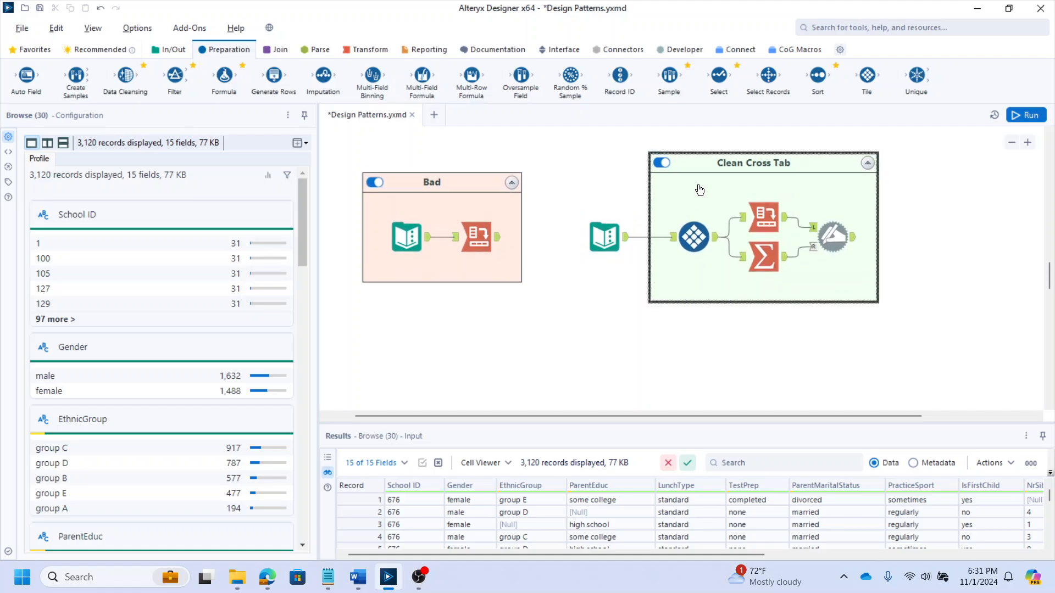
{"action": "left_click", "coordinate": [513, 259]}
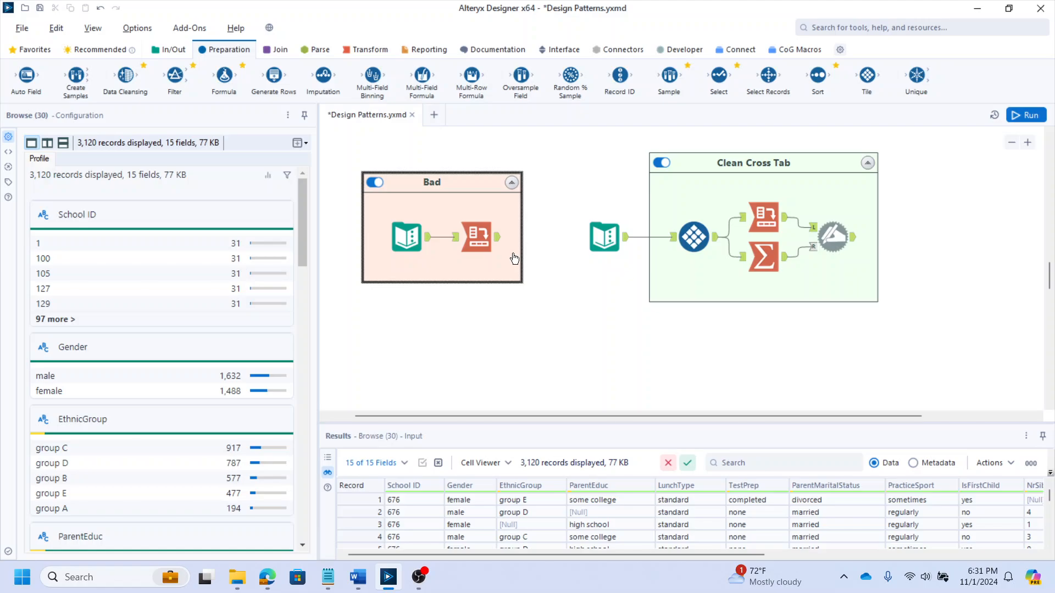
{"action": "left_click", "coordinate": [744, 190]}
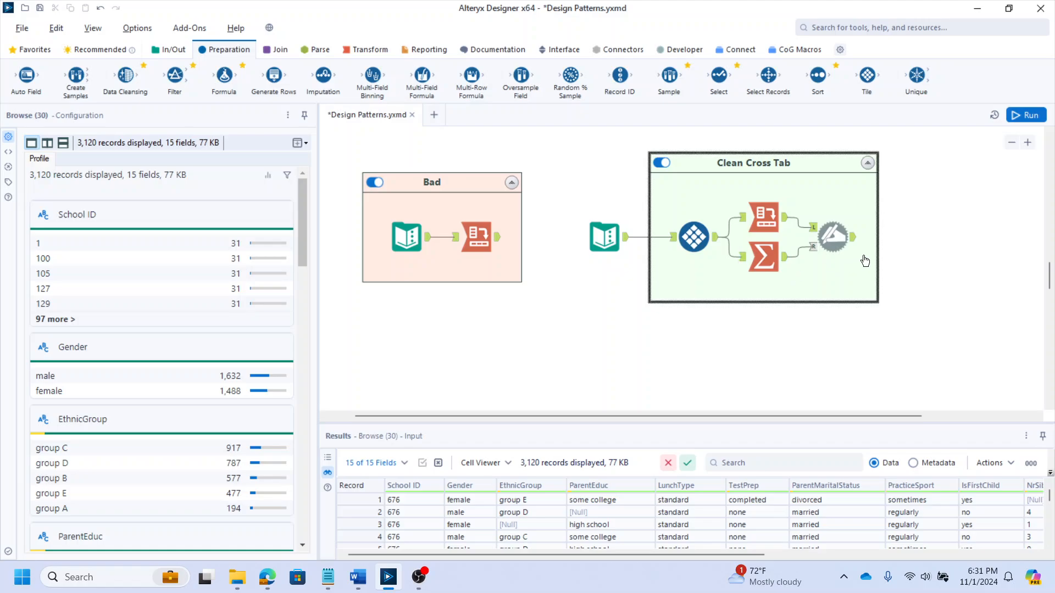
{"action": "left_click", "coordinate": [405, 238]}
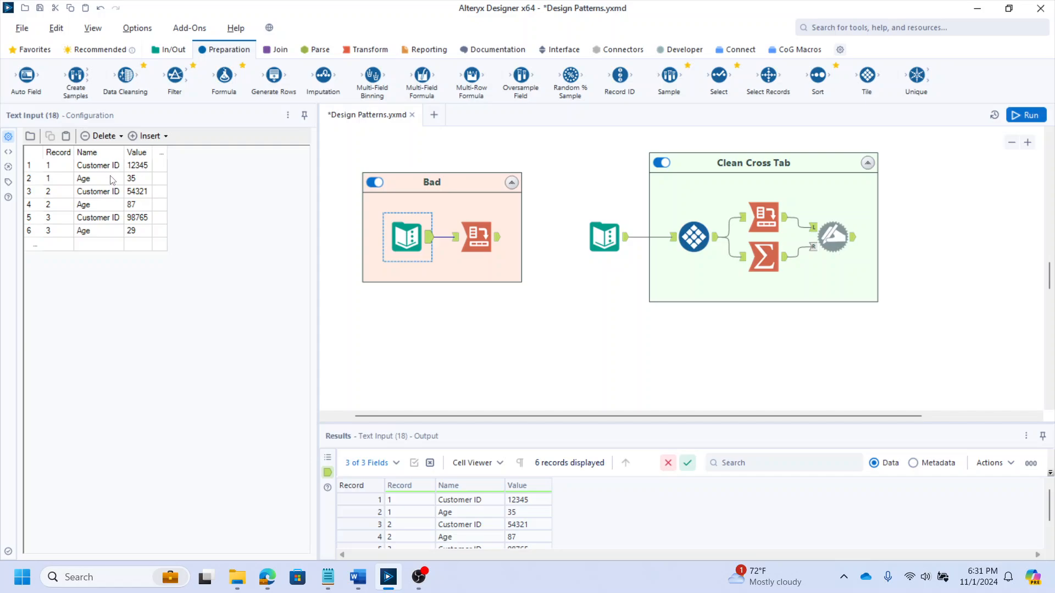
{"action": "left_click", "coordinate": [486, 231], "text": "ctrl"}
{"action": "left_click", "coordinate": [493, 237]}
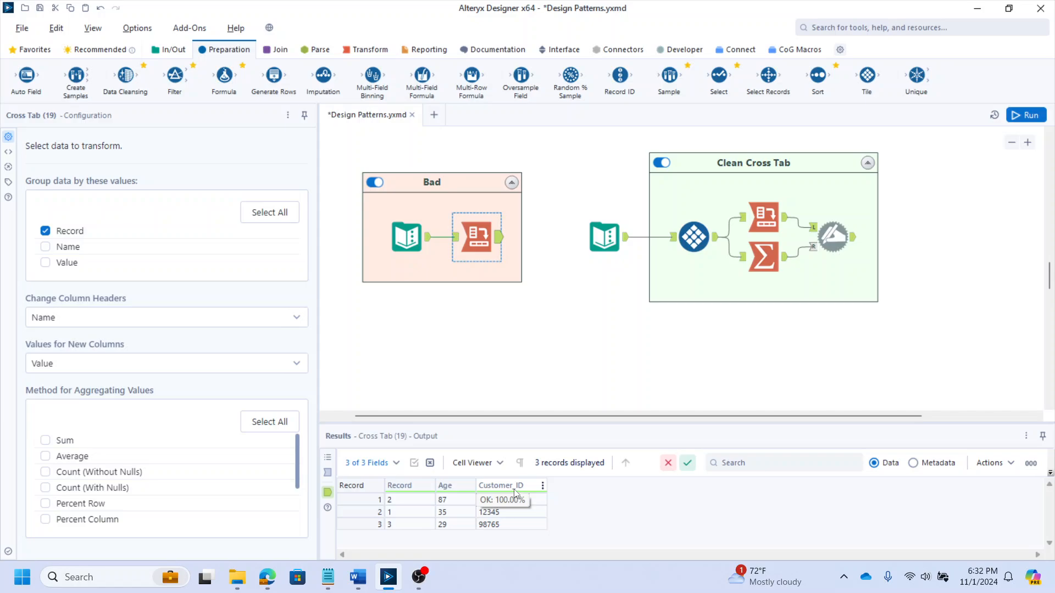
{"action": "left_click", "coordinate": [407, 237]}
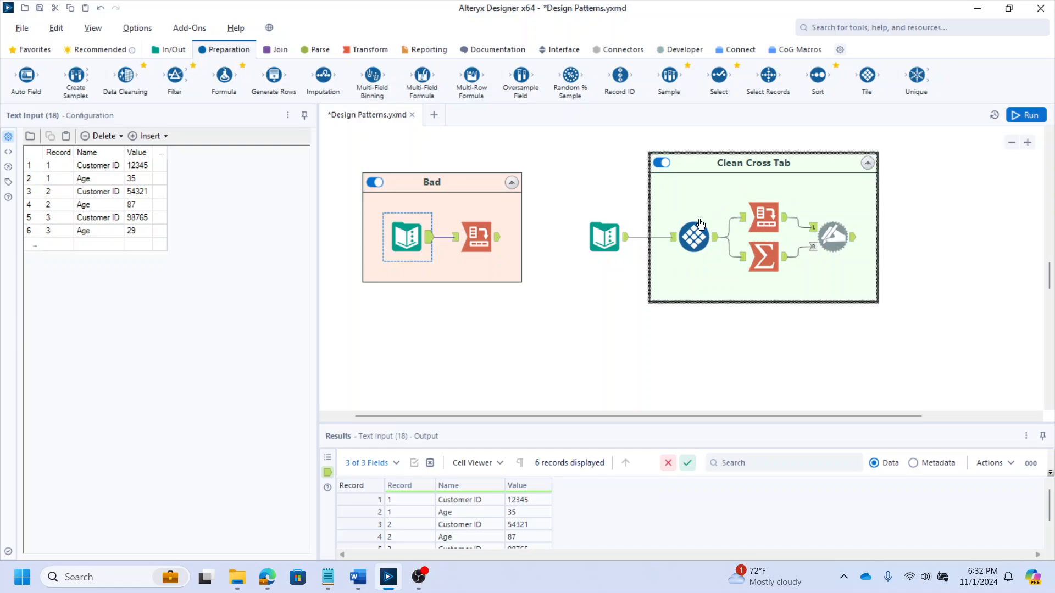
Inspect the Clean Cross Tab Tile tool's unique value setting and the tile numbers assigned to each Name in its output
{"action": "left_click", "coordinate": [695, 237]}
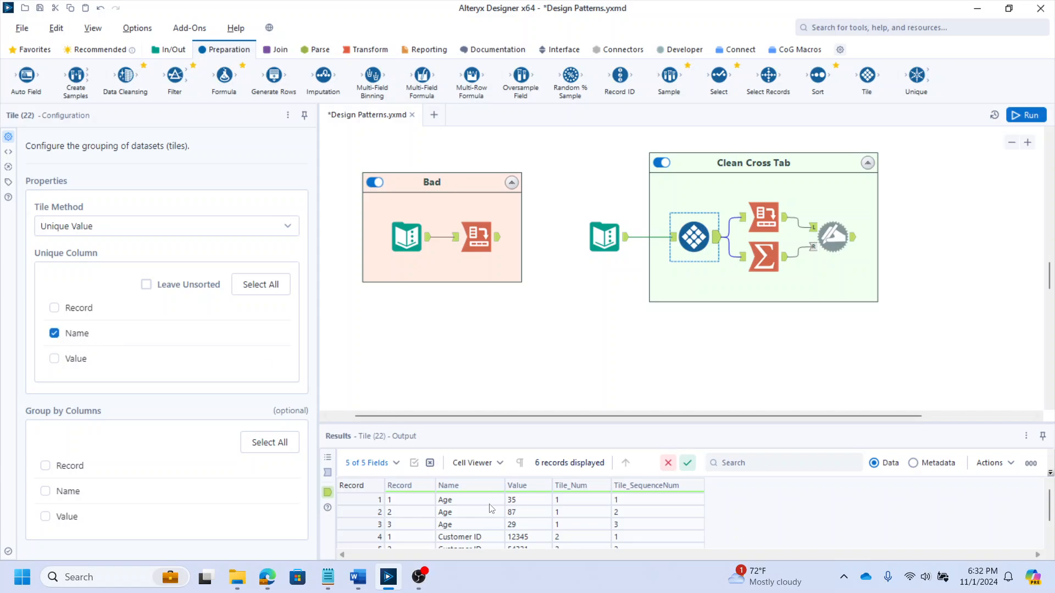
{"action": "left_click_drag", "start_coordinate": [469, 500], "coordinate": [476, 527]}
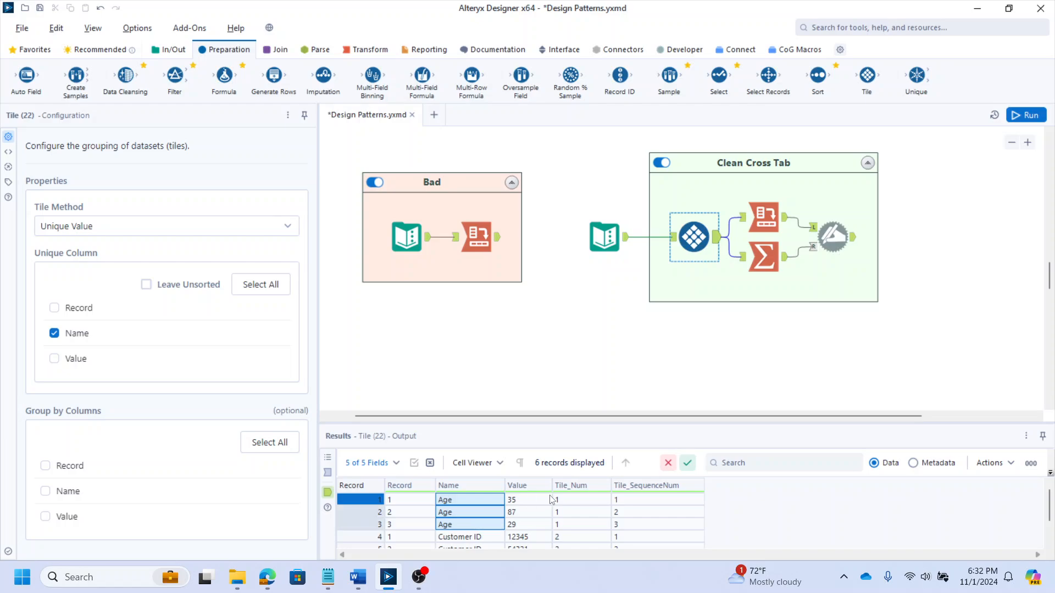
{"action": "left_click", "coordinate": [576, 501]}
{"action": "scroll", "coordinate": [576, 527], "scroll_direction": "down", "scroll_amount": 1}
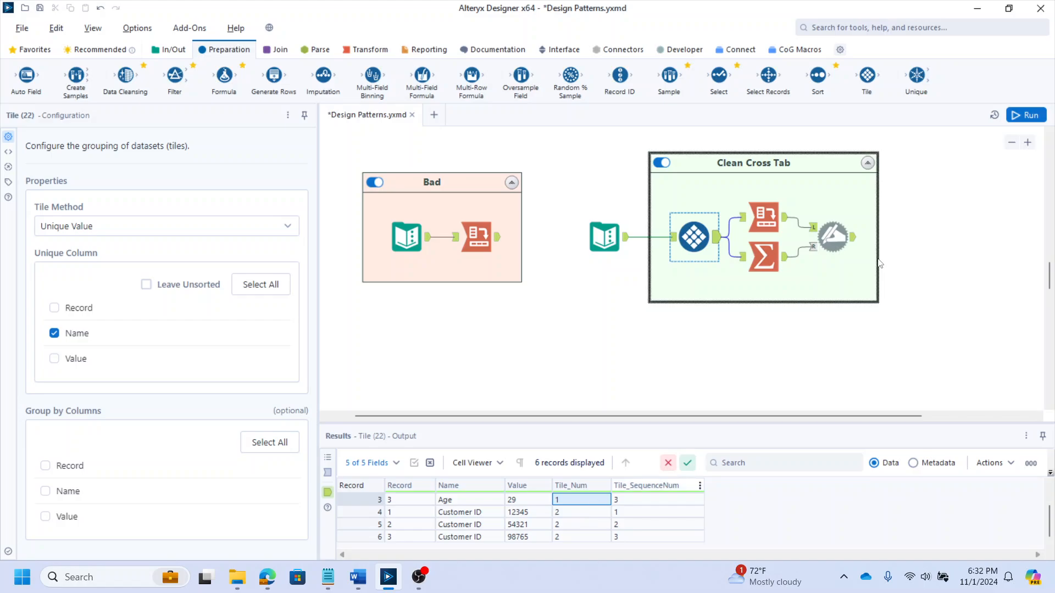
Review the Clean Cross Tab container's Cross Tab settings and compare its numbered column headers with the Tile tool's output
{"action": "left_click", "coordinate": [768, 222]}
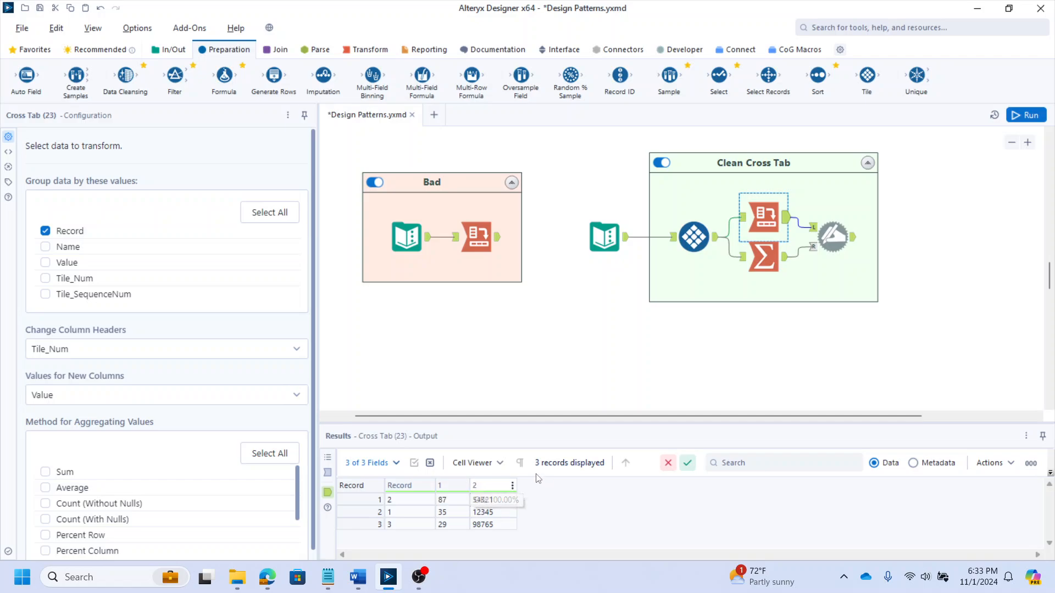
{"action": "left_click", "coordinate": [691, 231]}
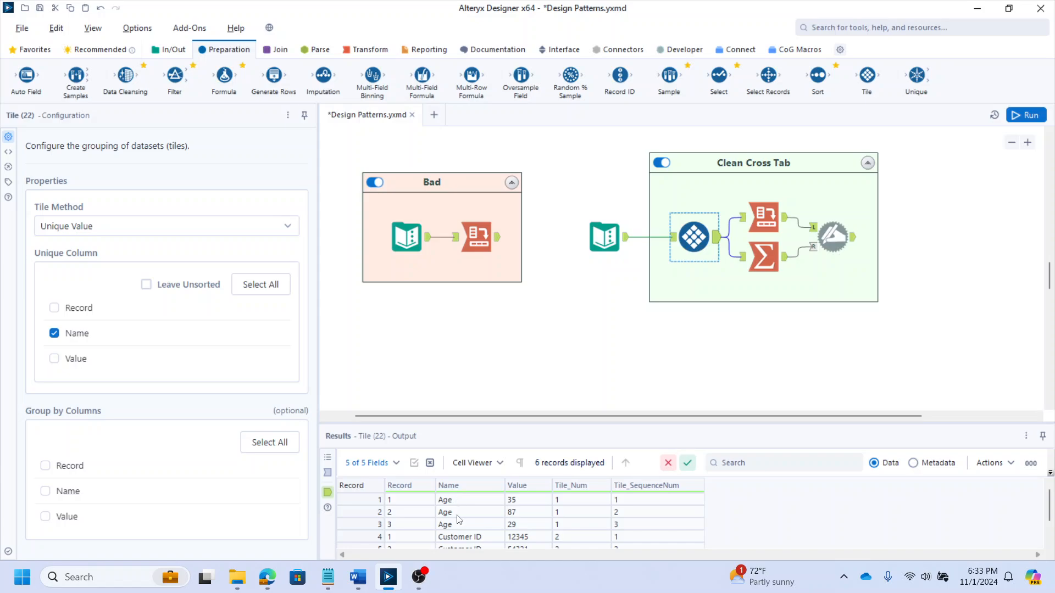
{"action": "scroll", "coordinate": [458, 517], "scroll_direction": "down", "scroll_amount": 2}
{"action": "left_click", "coordinate": [767, 217]}
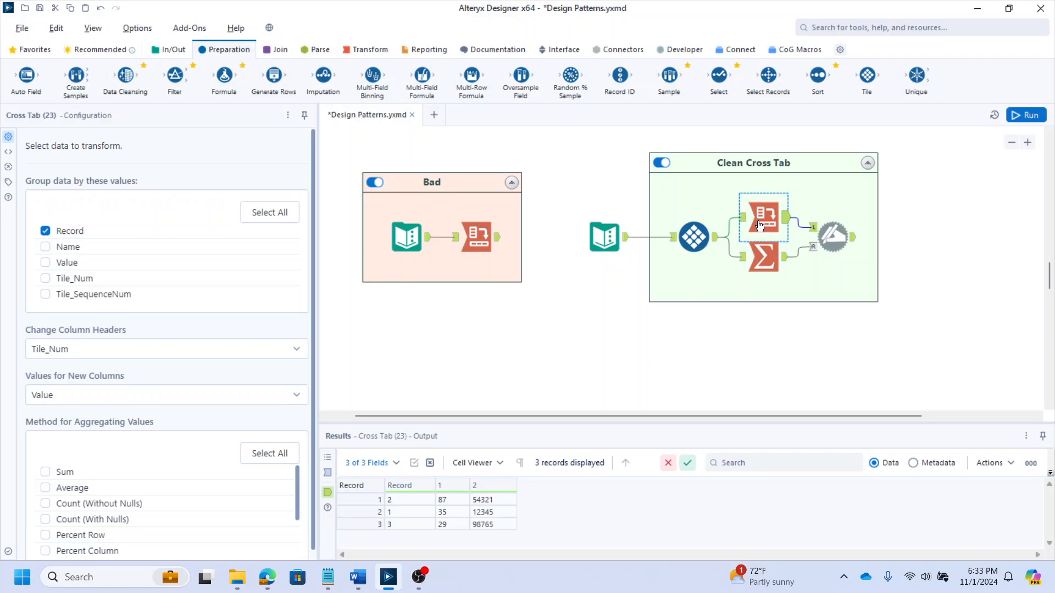
Examine the Summarize tool's Old Name and New Name mapping and how the Dynamic Rename tool applies it to the column headers
{"action": "left_click", "coordinate": [761, 264], "text": "ctrl"}
{"action": "left_click", "coordinate": [760, 264]}
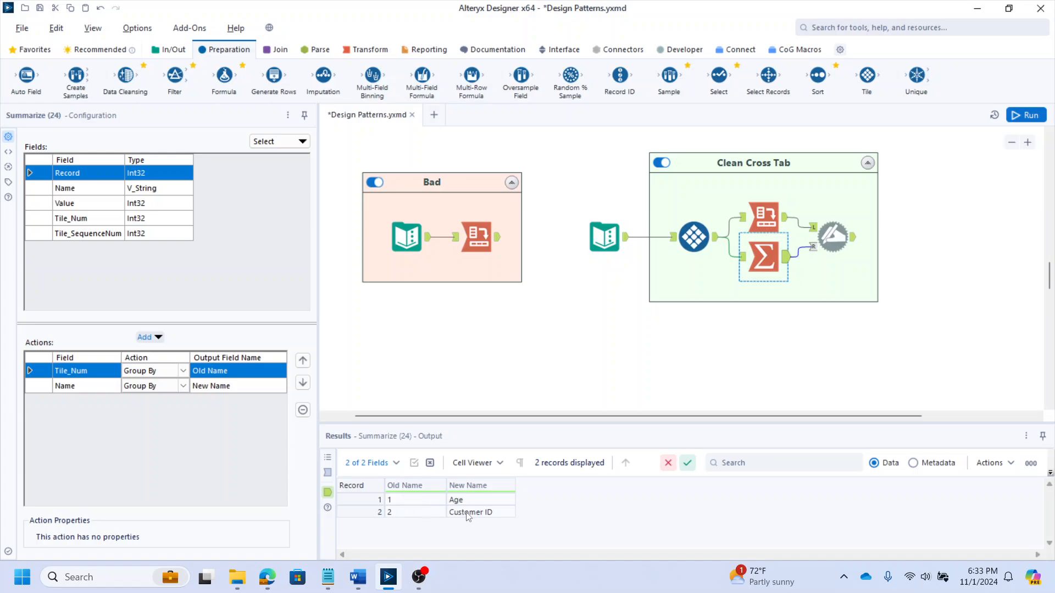
{"action": "left_click", "coordinate": [832, 235]}
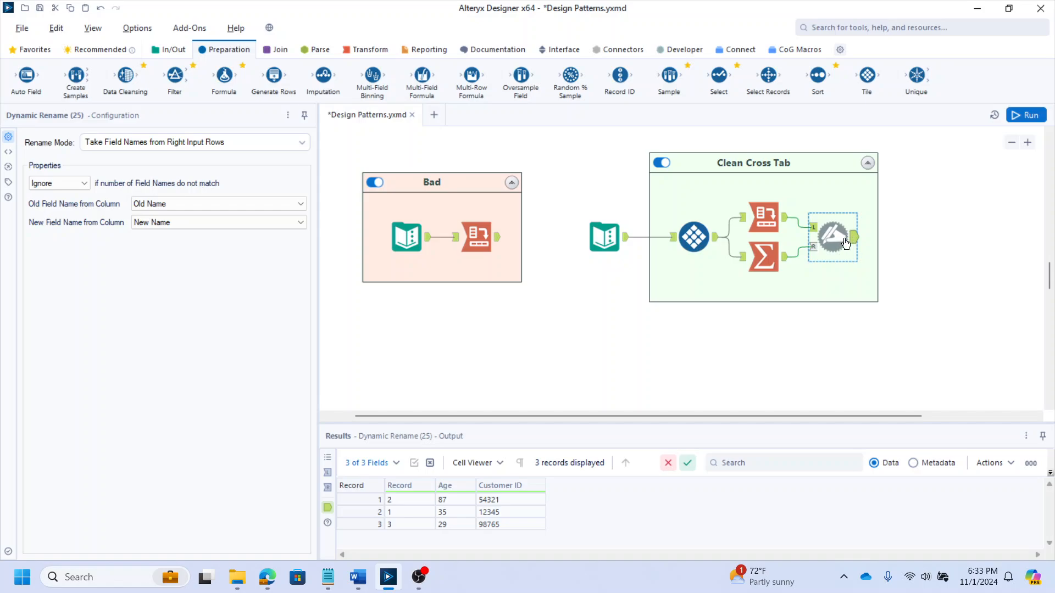
{"action": "mouse_move", "coordinate": [472, 486]}
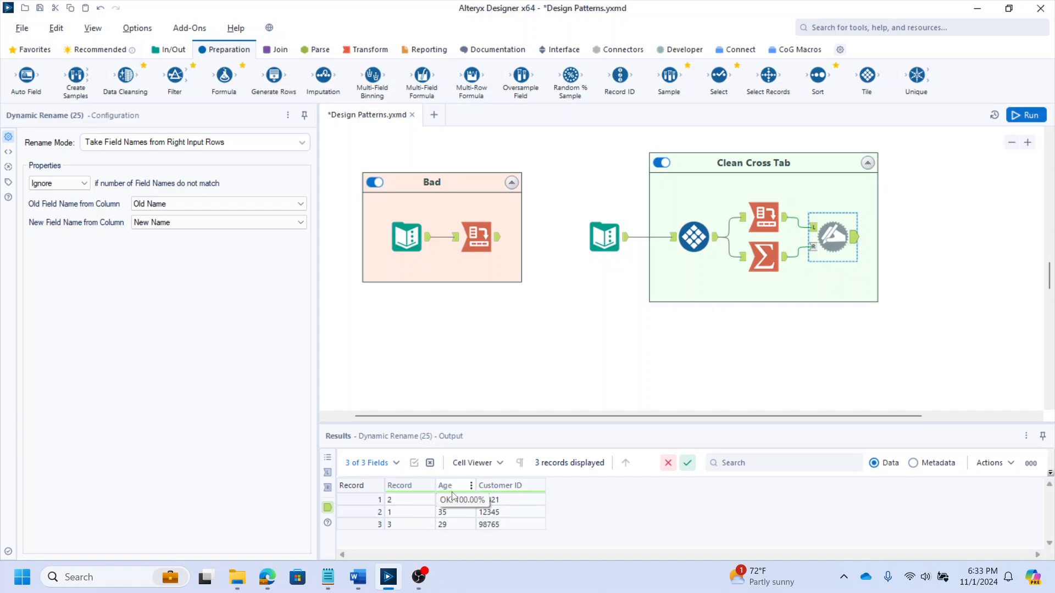
{"action": "mouse_move", "coordinate": [511, 493]}
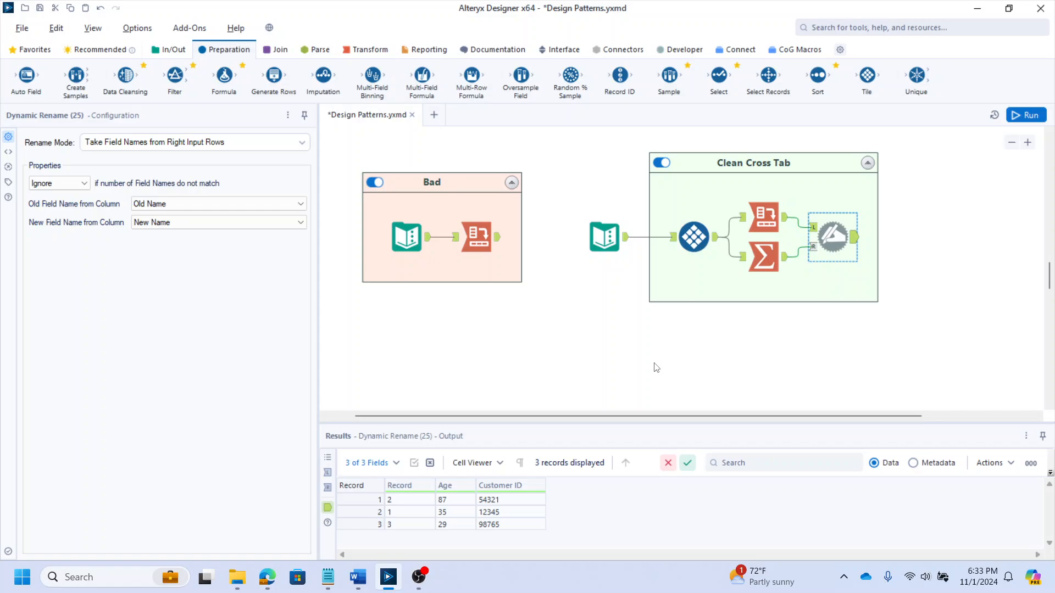
Look through the tmdb_5000_movies.csv input fields in the Top N by Category pattern and the budget Filter's true output
{"action": "scroll", "coordinate": [656, 367], "scroll_direction": "down", "scroll_amount": 5}
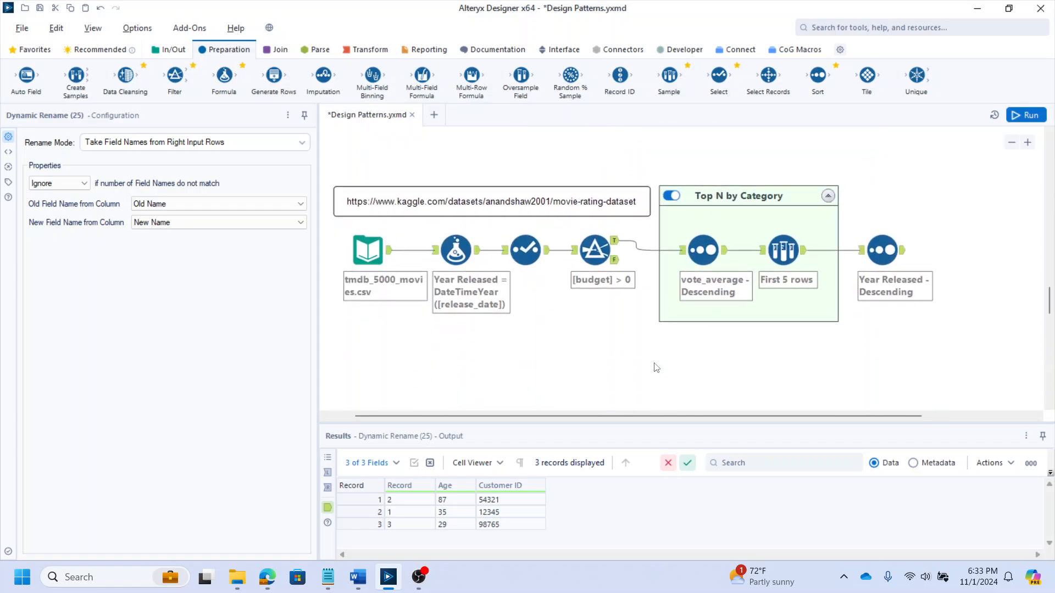
{"action": "left_click", "coordinate": [694, 299]}
{"action": "left_click", "coordinate": [387, 247]}
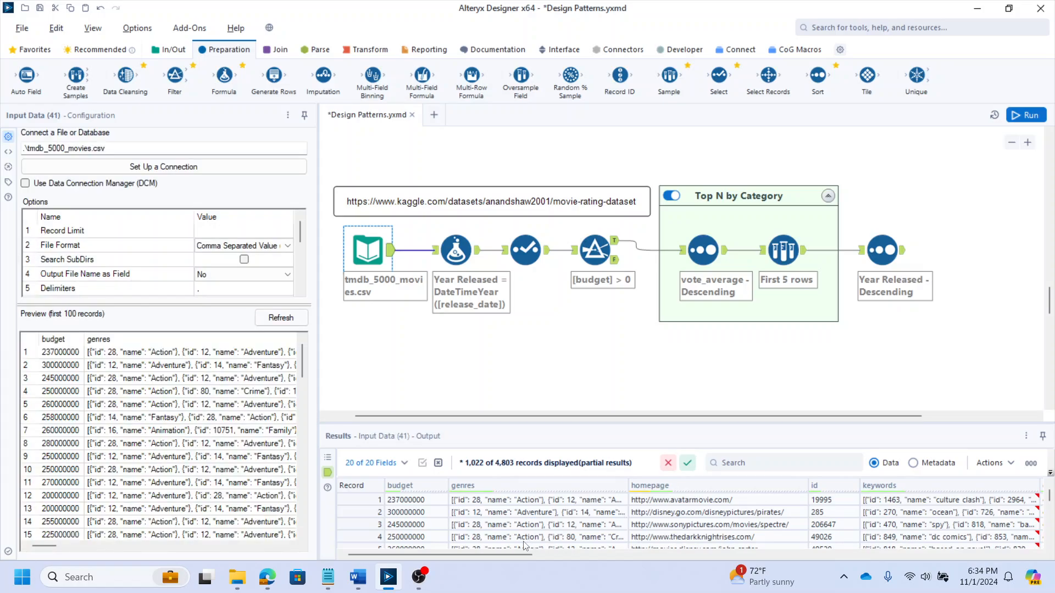
{"action": "left_click_drag", "start_coordinate": [506, 552], "coordinate": [1004, 510]}
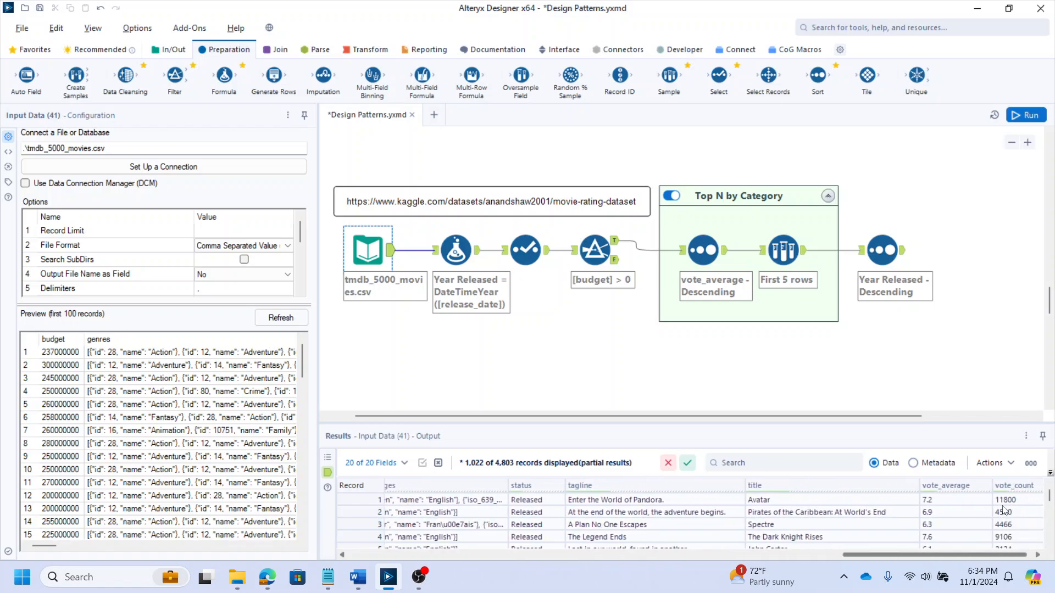
{"action": "left_click", "coordinate": [618, 244]}
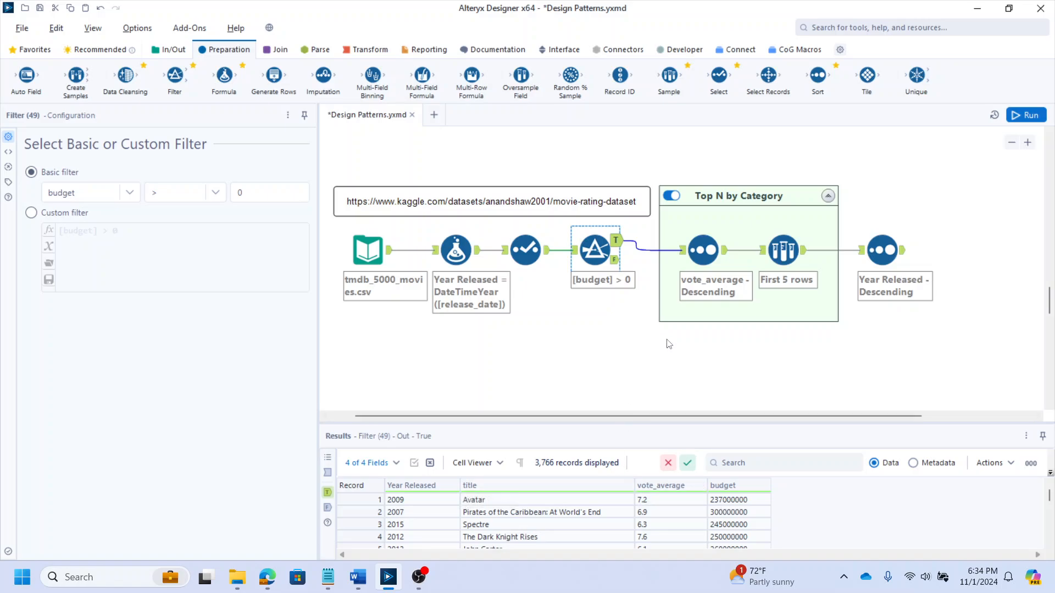
Inspect the vote_average Sort and the Sample tool's row count and grouping in the Top N by Category container
{"action": "left_click", "coordinate": [723, 254]}
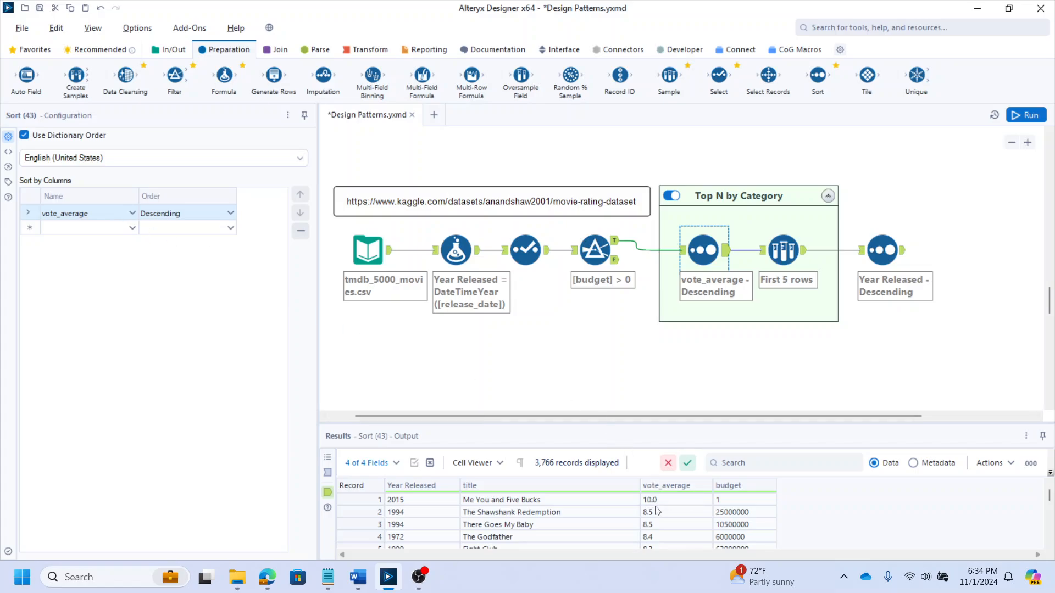
{"action": "left_click", "coordinate": [789, 248]}
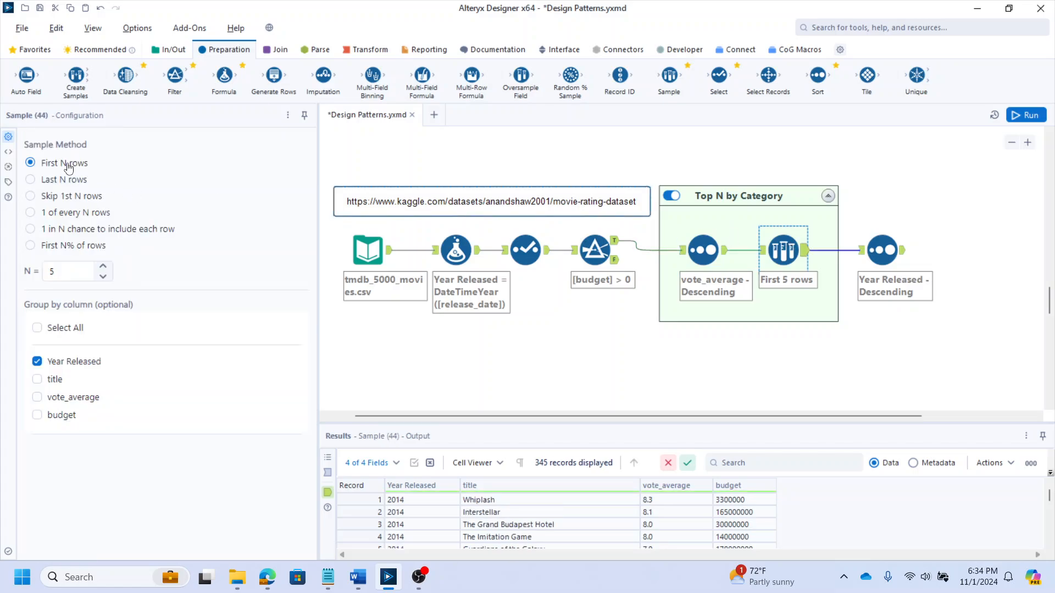
{"action": "left_click", "coordinate": [67, 277]}
Examine the final Year Released Sort's output in an enlarged results view, highlighting the 2016 movies' vote averages and budgets
{"action": "left_click", "coordinate": [888, 250]}
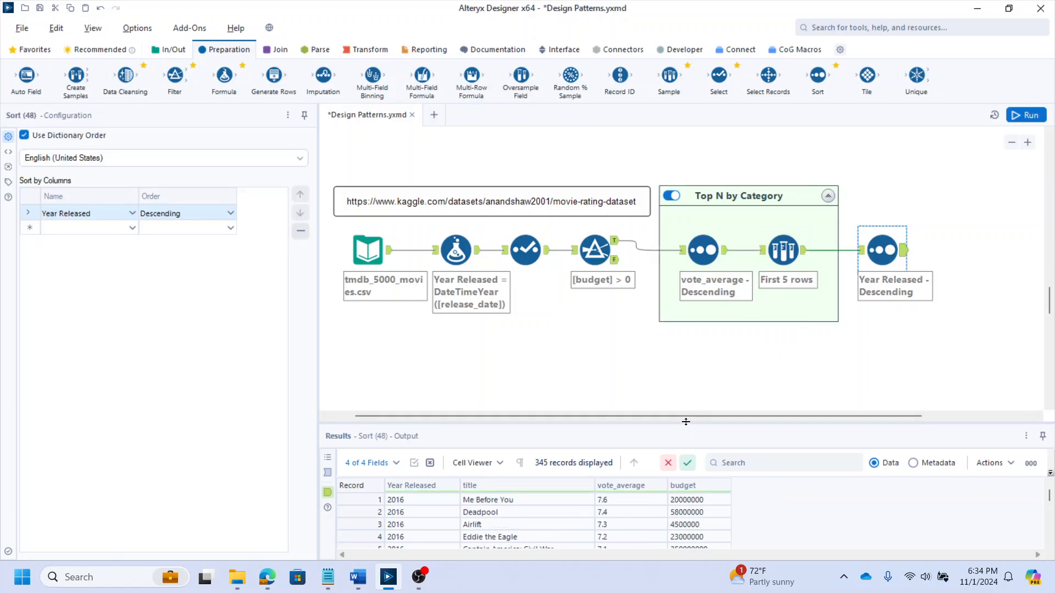
{"action": "left_click_drag", "start_coordinate": [686, 421], "coordinate": [663, 283]}
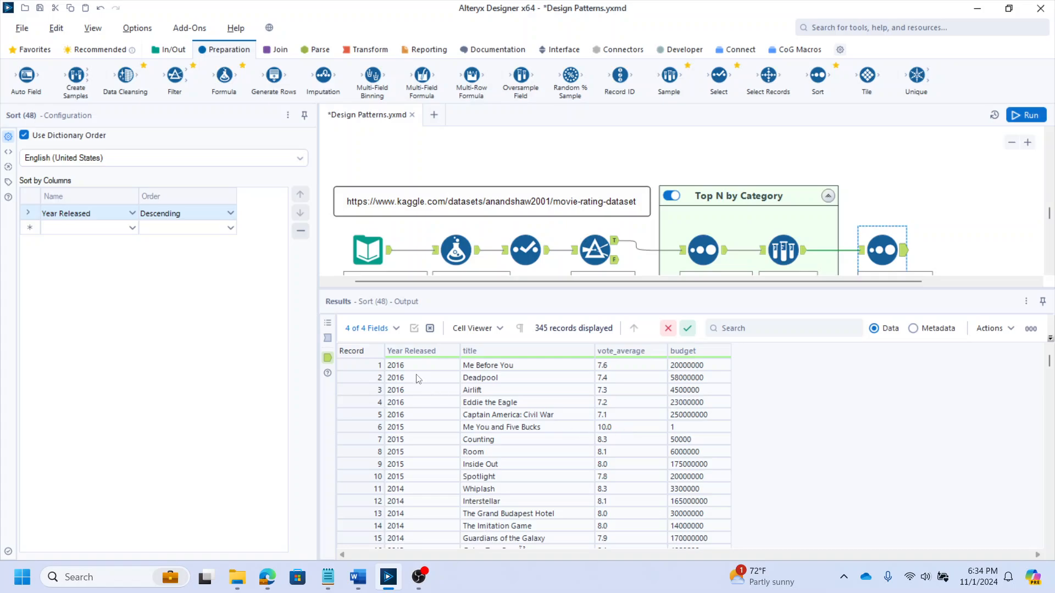
{"action": "left_click_drag", "start_coordinate": [393, 366], "coordinate": [698, 414]}
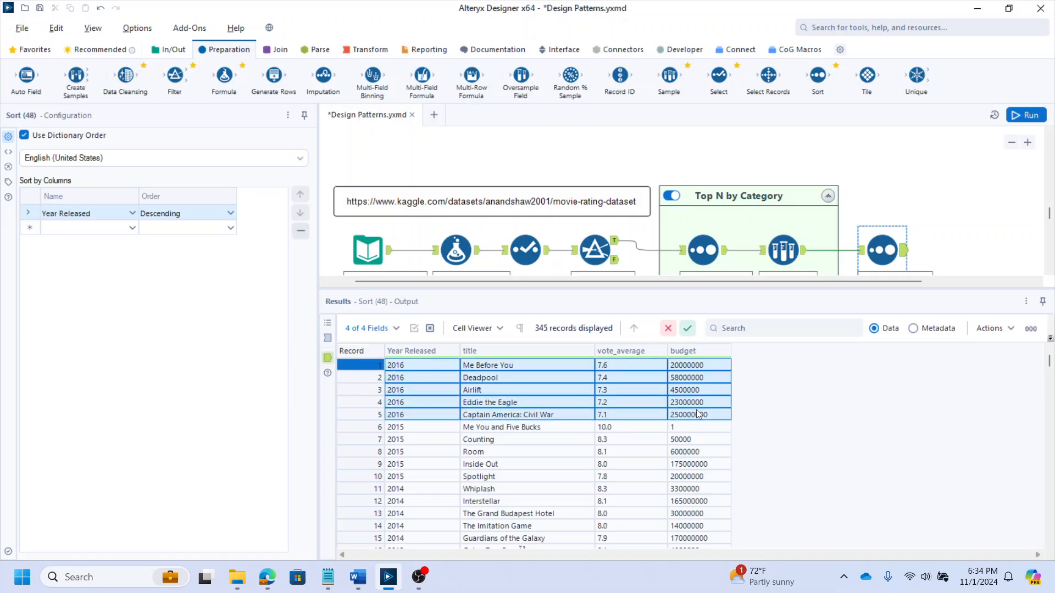
{"action": "left_click", "coordinate": [609, 365]}
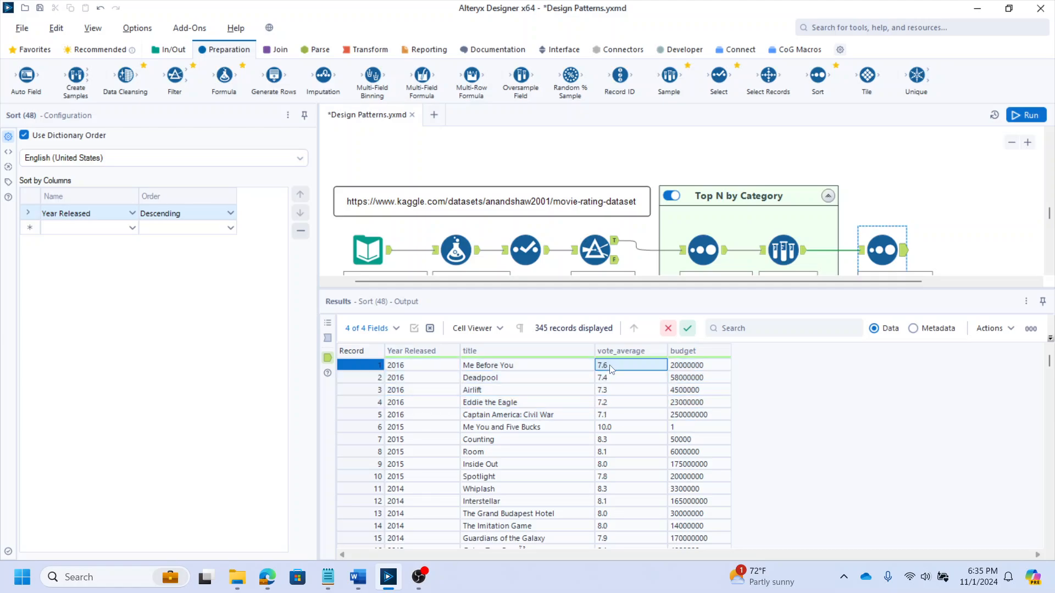
{"action": "left_click_drag", "start_coordinate": [609, 365], "coordinate": [638, 416]}
{"action": "left_click", "coordinate": [695, 367]}
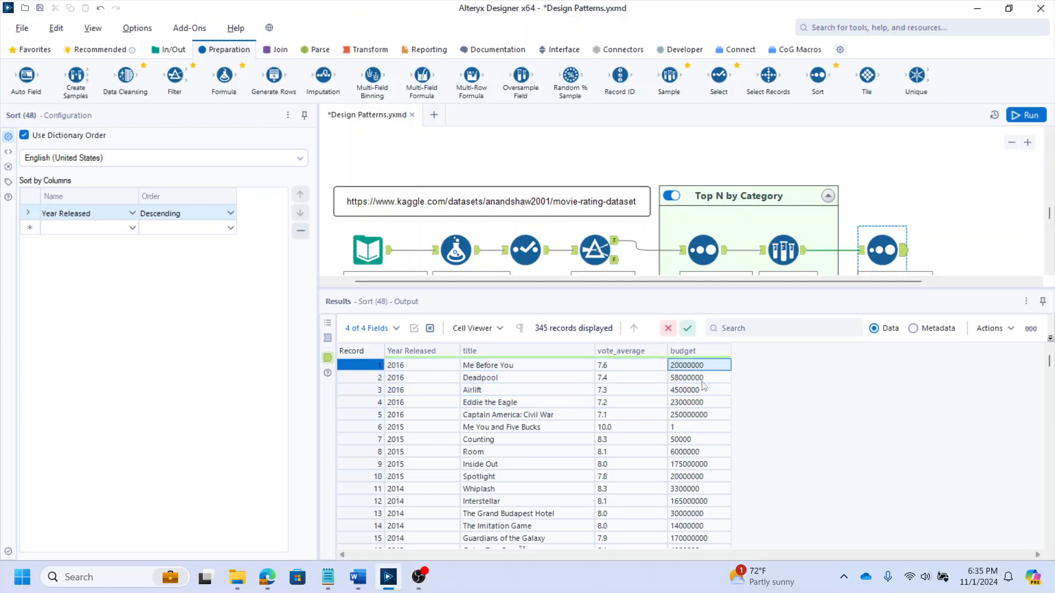
{"action": "left_click_drag", "start_coordinate": [704, 386], "coordinate": [714, 418]}
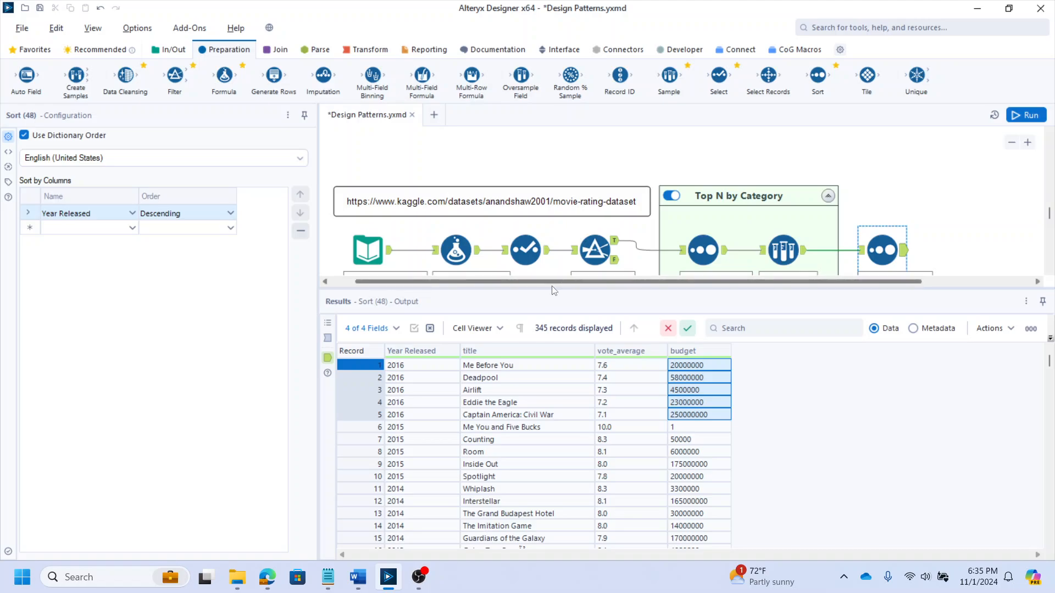
{"action": "left_click_drag", "start_coordinate": [564, 383], "coordinate": [563, 439]}
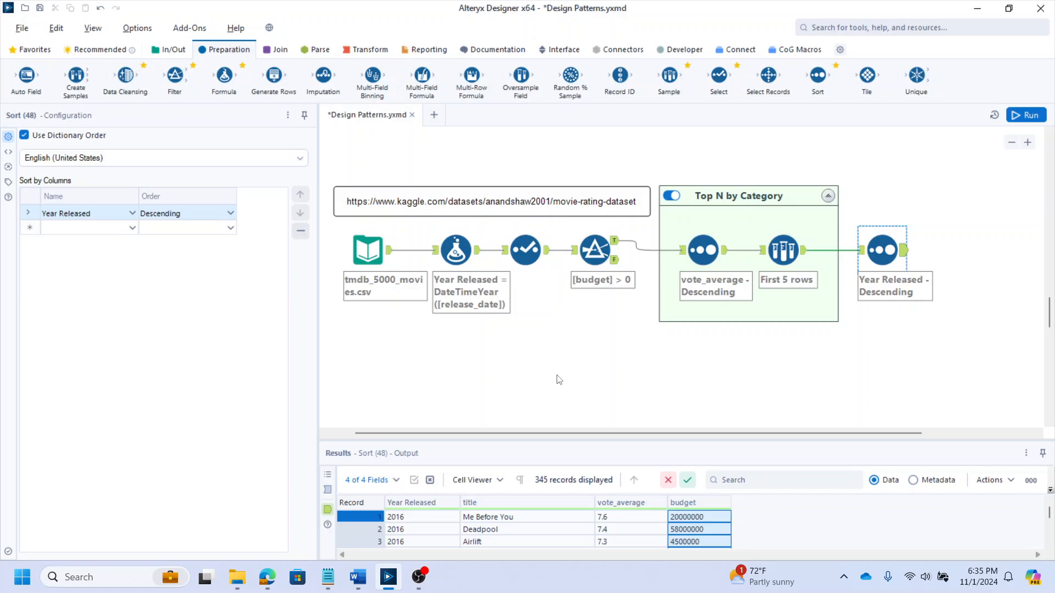
Locate the Subset Aggregation pattern and inspect its Text Input data with the Product, Color, Date and Quantity fields
{"action": "scroll", "coordinate": [557, 377], "scroll_direction": "down", "scroll_amount": 5}
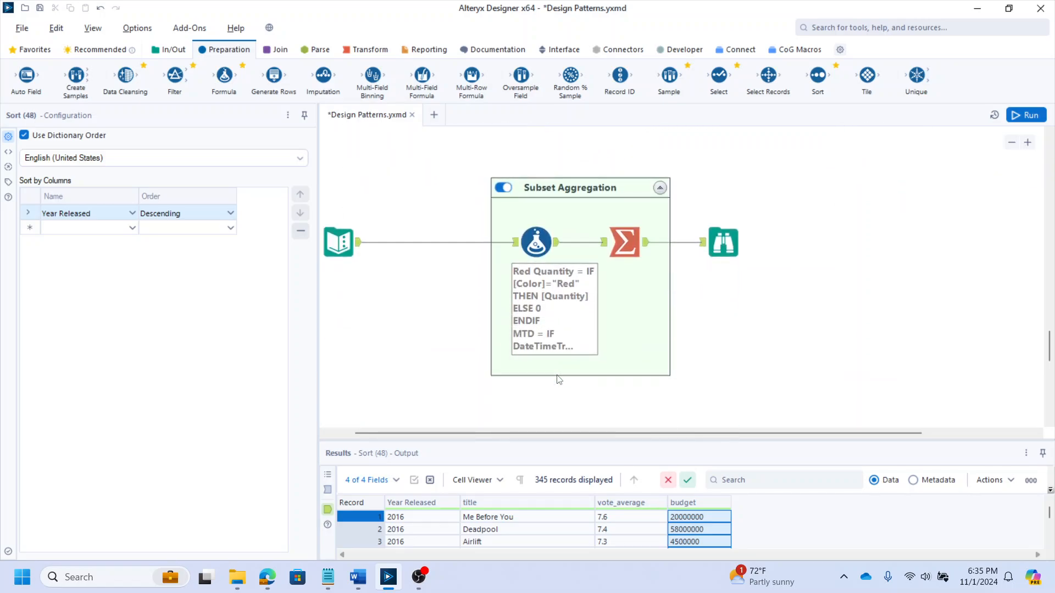
{"action": "left_click_drag", "start_coordinate": [568, 432], "coordinate": [491, 432]}
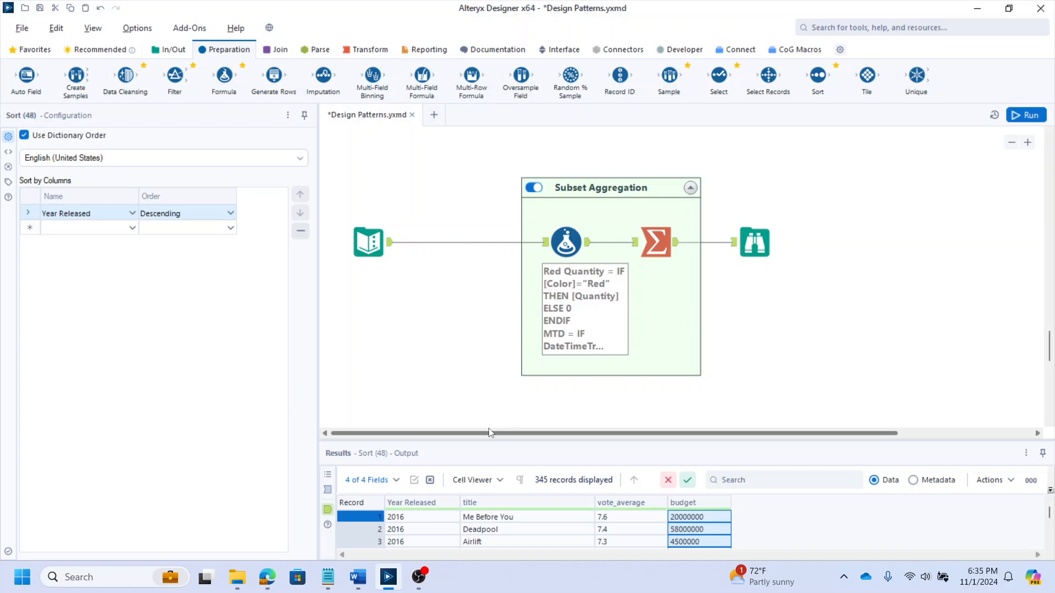
{"action": "left_click", "coordinate": [646, 285]}
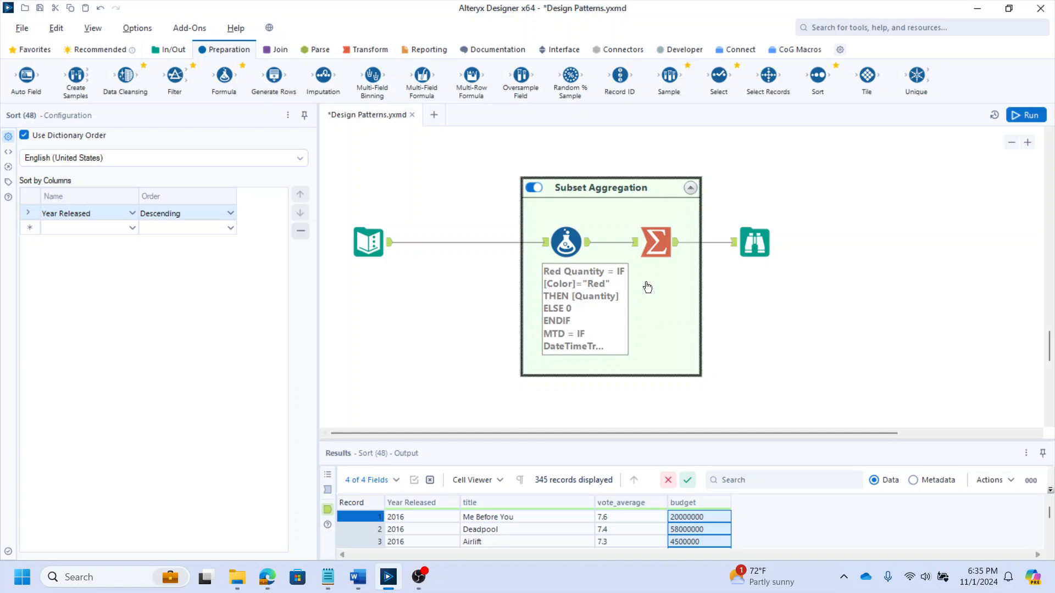
{"action": "left_click", "coordinate": [369, 243]}
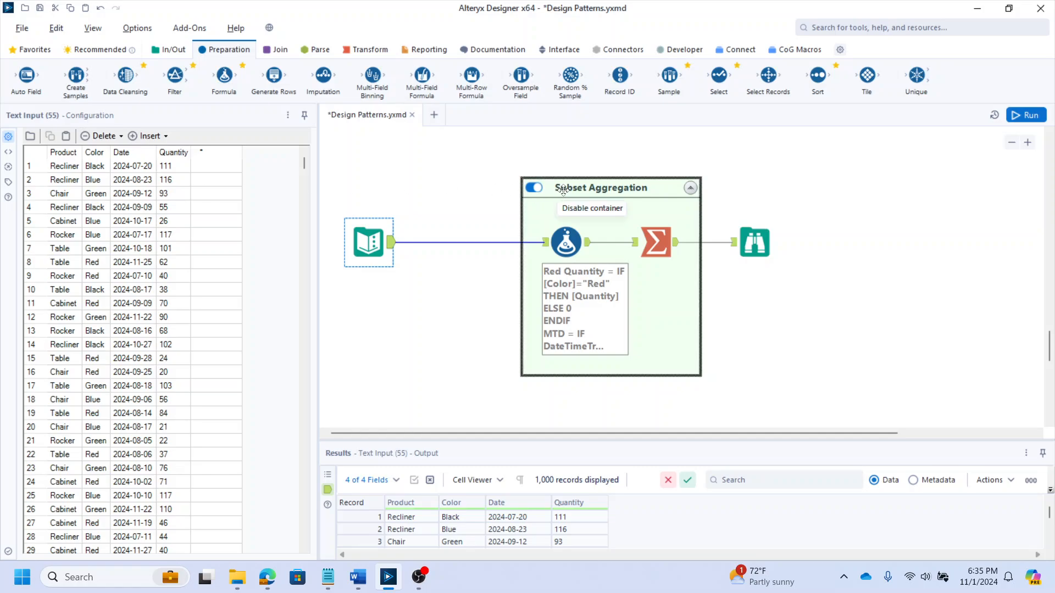
Examine the Formula tool's Red Quantity expression in the Subset Aggregation container, highlighting its [Color]="Red" condition and the ELSE value
{"action": "left_click", "coordinate": [565, 244]}
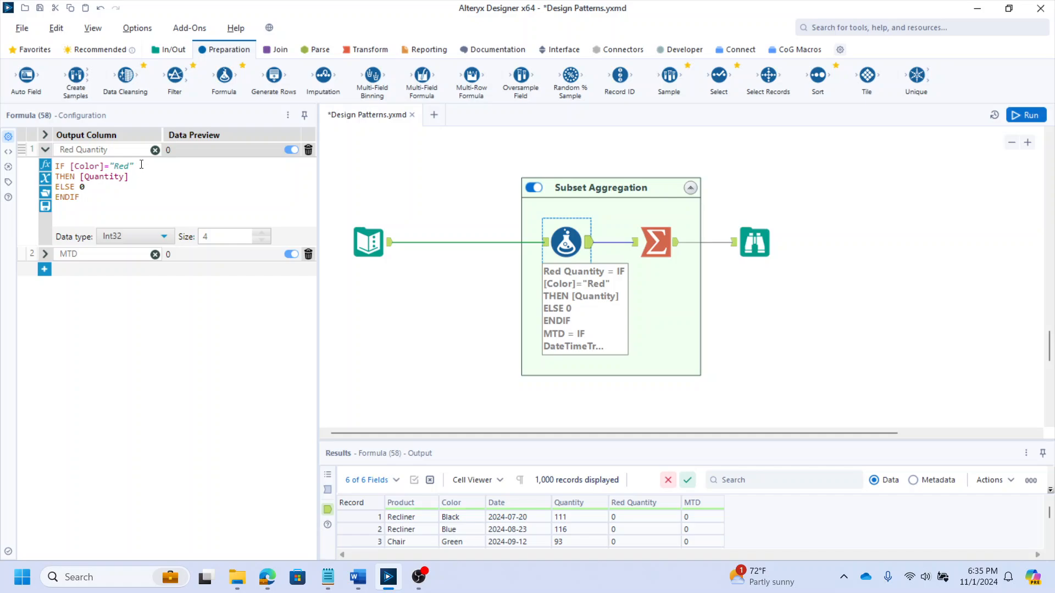
{"action": "left_click_drag", "start_coordinate": [141, 164], "coordinate": [68, 163]}
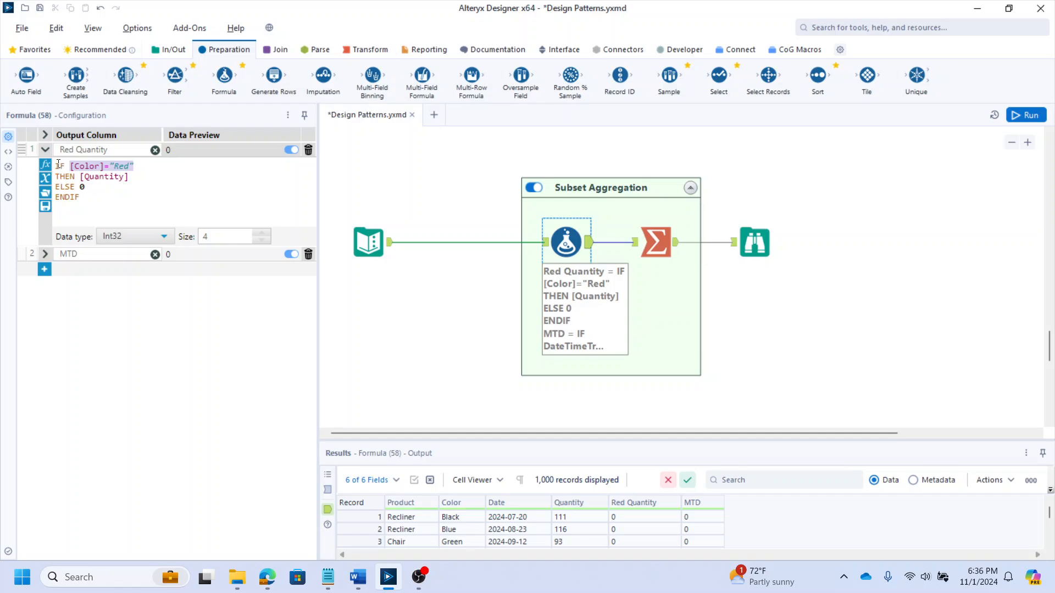
{"action": "left_click", "coordinate": [69, 167]}
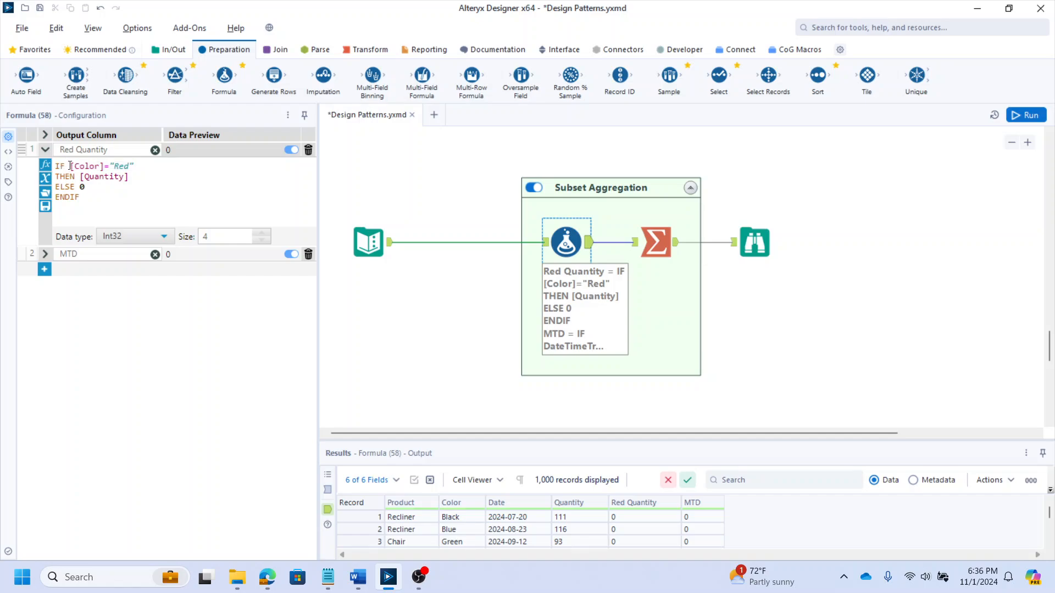
{"action": "mouse_move", "coordinate": [70, 166]}
{"action": "left_mouse_down"}
{"action": "mouse_move", "coordinate": [141, 164]}
{"action": "mouse_move", "coordinate": [125, 177]}
{"action": "mouse_move", "coordinate": [79, 174]}
{"action": "left_mouse_up"}
{"action": "left_click", "coordinate": [88, 186]}
{"action": "left_click_drag", "start_coordinate": [144, 165], "coordinate": [67, 162]}
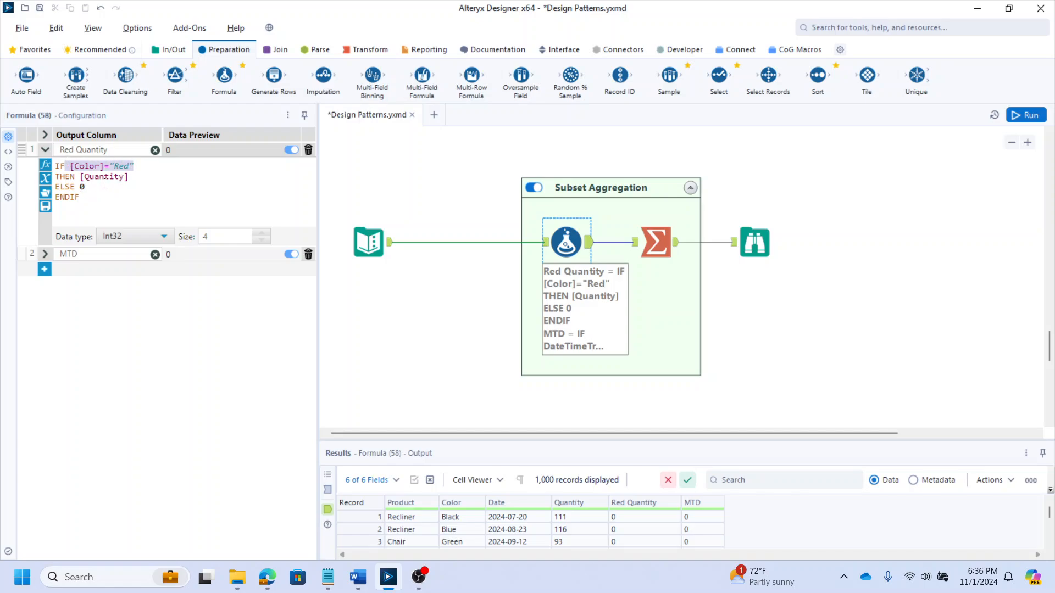
{"action": "left_click", "coordinate": [92, 188]}
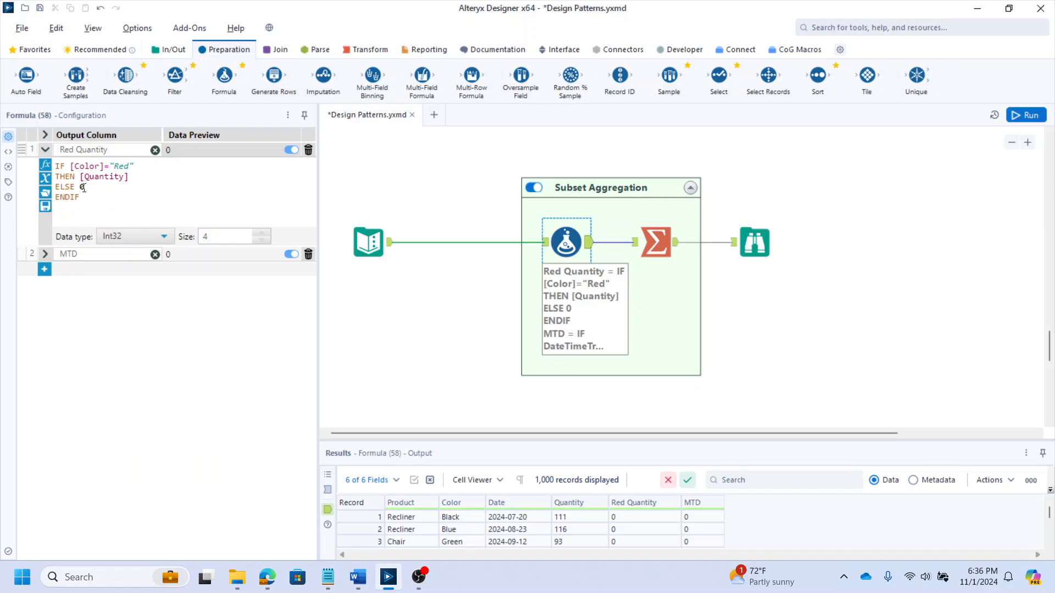
{"action": "left_click_drag", "start_coordinate": [84, 188], "coordinate": [61, 187]}
Expand the Formula tool's MTD expression and examine its DateTimeTrim "firstofmonth" comparison and the THEN and ELSE values
{"action": "left_click", "coordinate": [73, 255]}
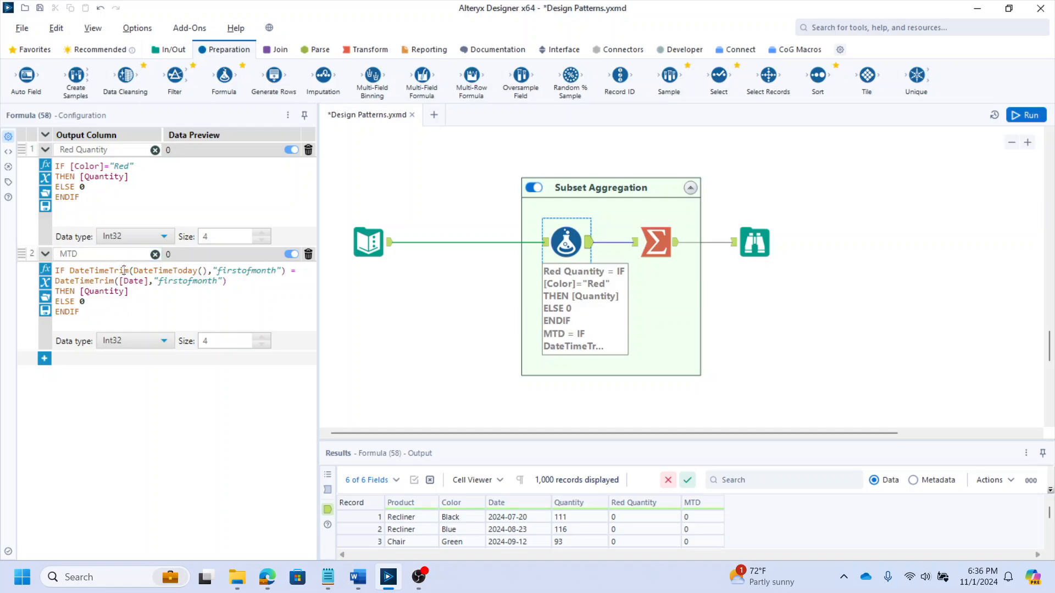
{"action": "left_click_drag", "start_coordinate": [124, 270], "coordinate": [278, 269]}
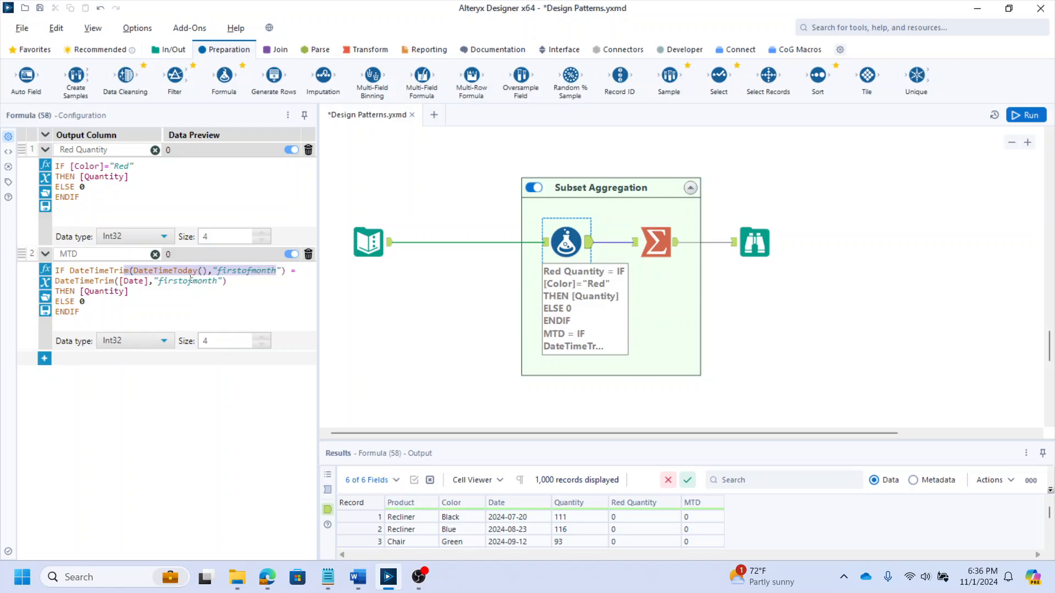
{"action": "left_click_drag", "start_coordinate": [129, 291], "coordinate": [75, 291]}
{"action": "left_click", "coordinate": [82, 301]}
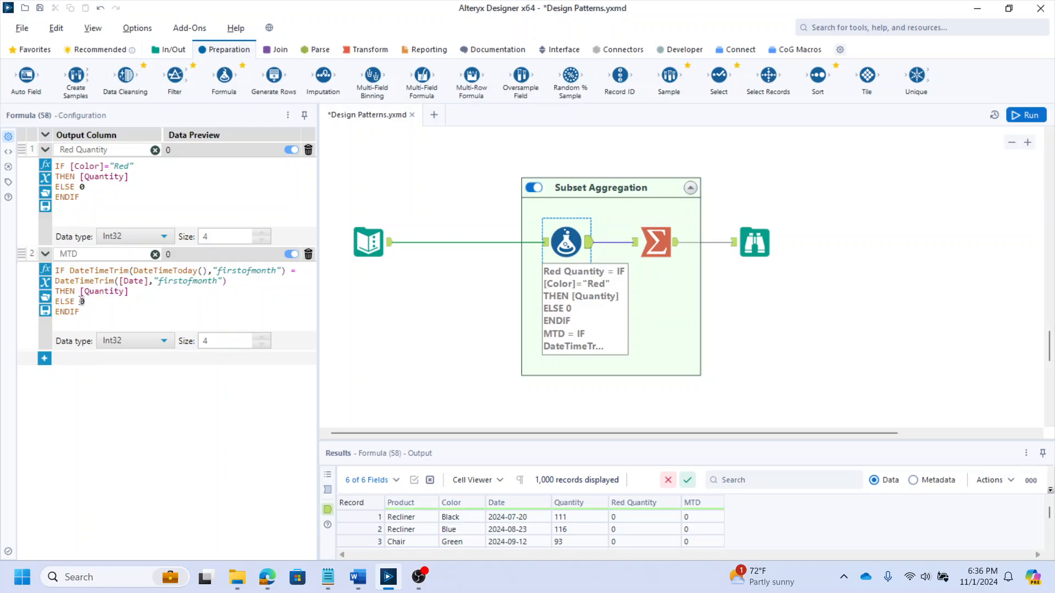
Inspect the Summarize tool's actions and its enlarged output, highlighting the Product, Red Quantity, MTD and Total Quantity columns in turn
{"action": "left_click", "coordinate": [657, 247]}
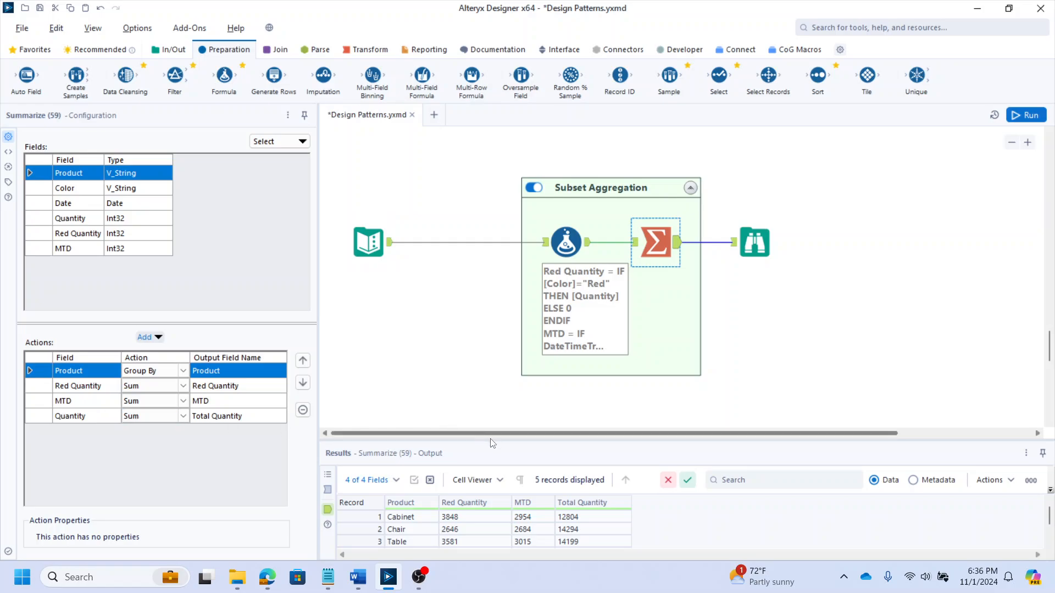
{"action": "left_click_drag", "start_coordinate": [496, 440], "coordinate": [491, 395]}
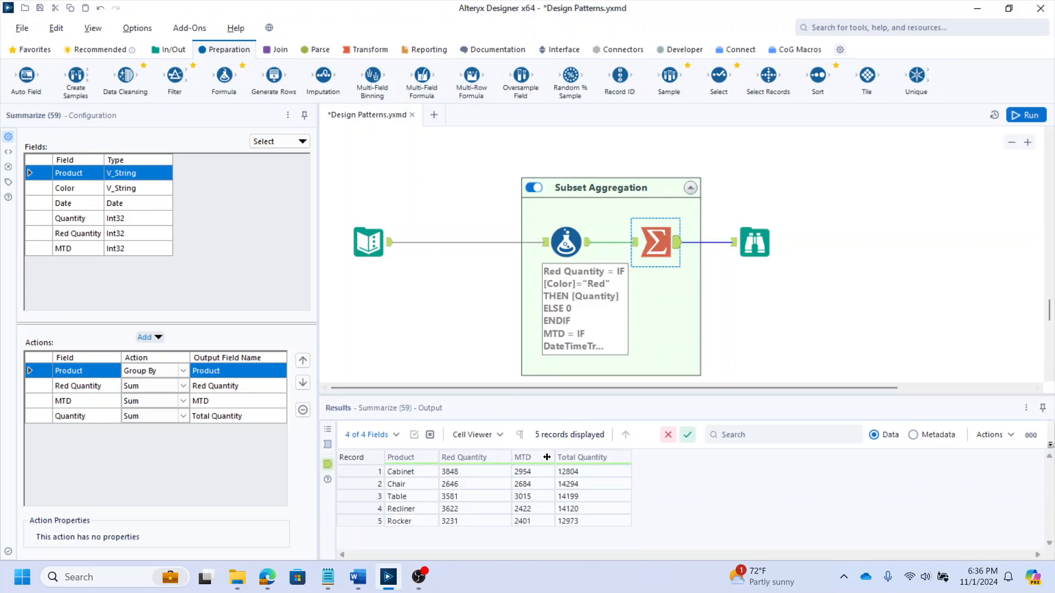
{"action": "left_click_drag", "start_coordinate": [413, 474], "coordinate": [427, 522]}
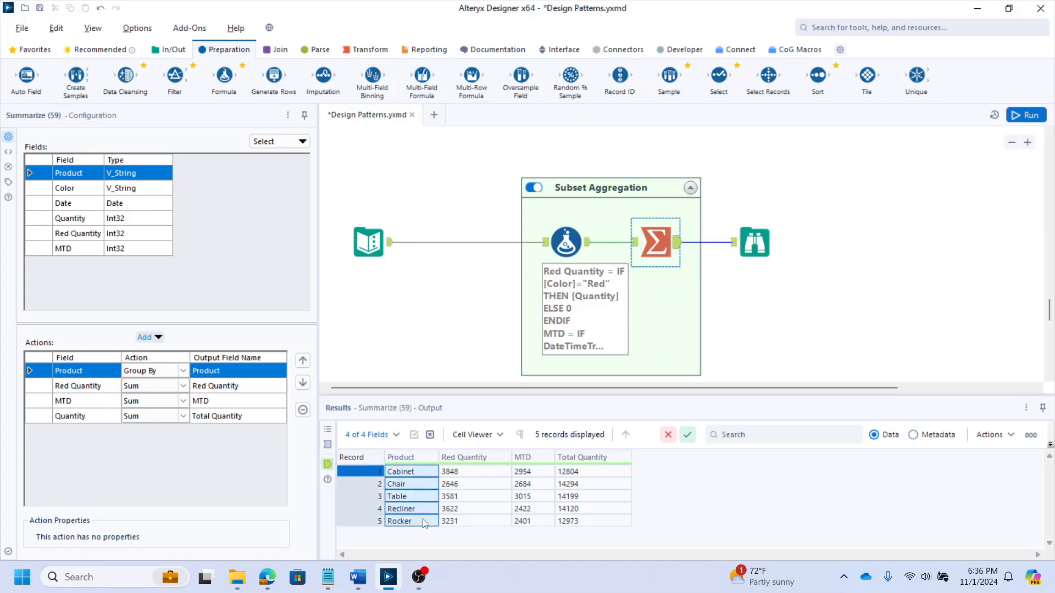
{"action": "left_click_drag", "start_coordinate": [464, 475], "coordinate": [454, 524]}
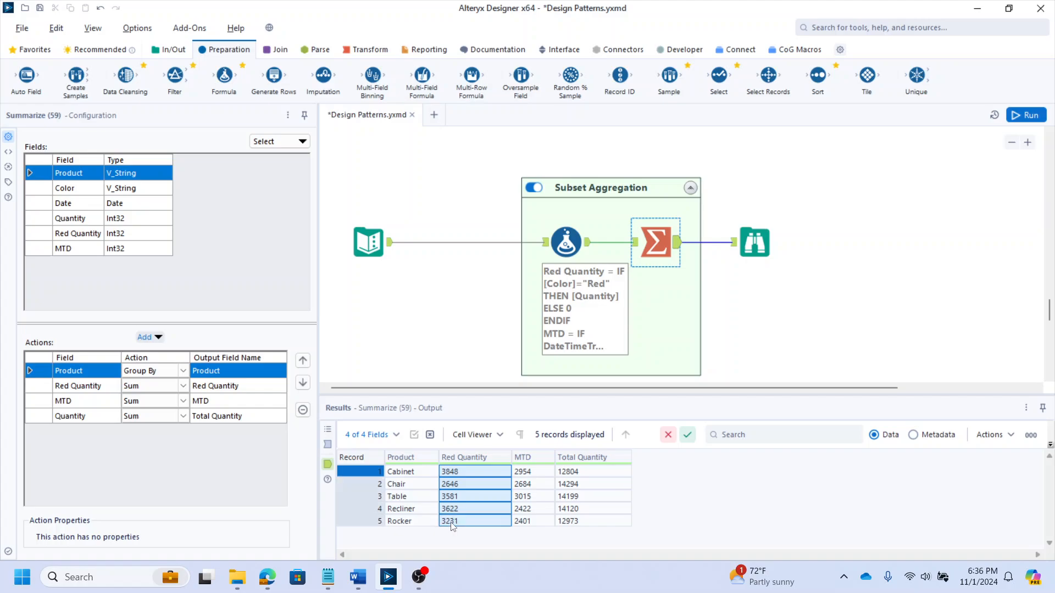
{"action": "left_click_drag", "start_coordinate": [541, 473], "coordinate": [536, 526]}
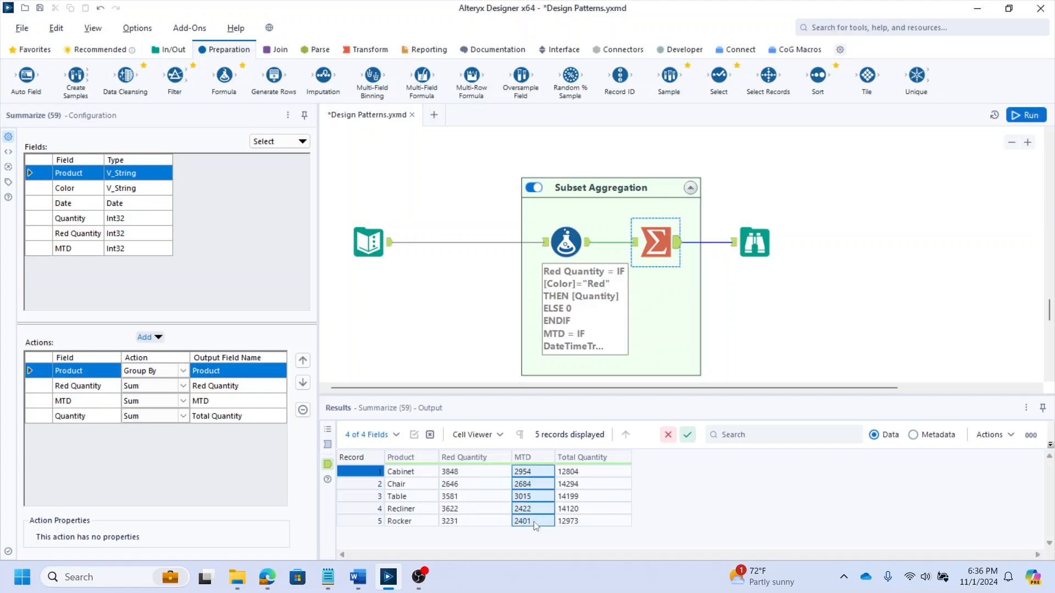
{"action": "left_click", "coordinate": [605, 472]}
{"action": "left_click_drag", "start_coordinate": [604, 472], "coordinate": [595, 522]}
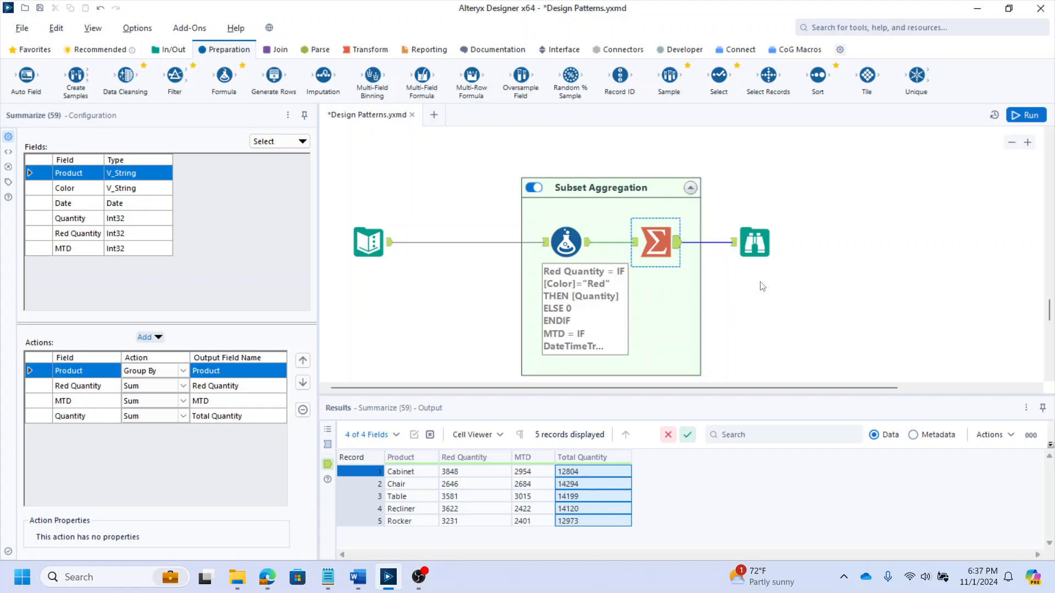
{"action": "scroll", "coordinate": [763, 287], "scroll_direction": "down", "scroll_amount": 1}
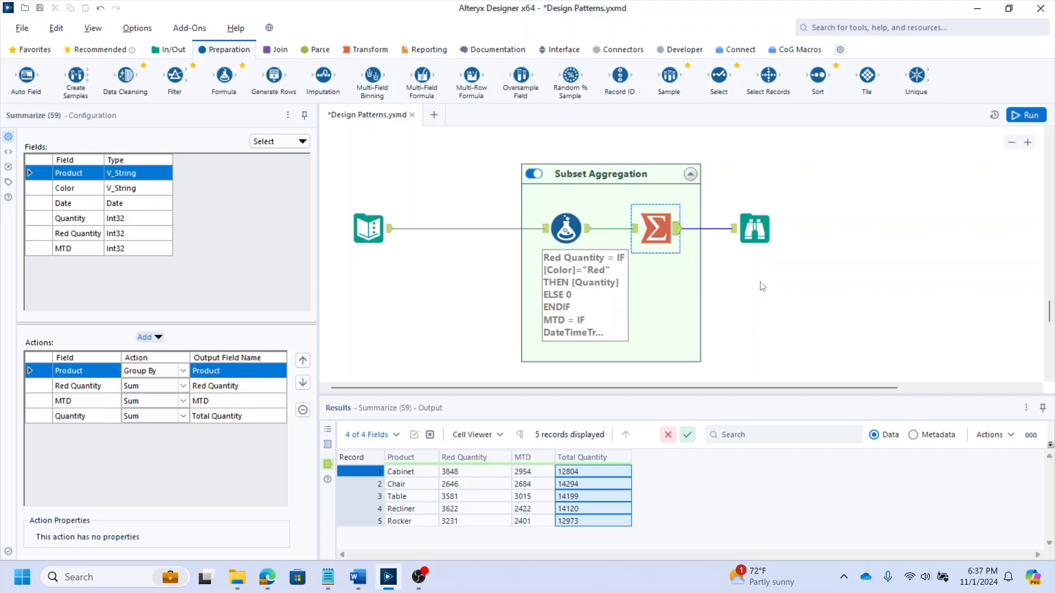
{"action": "scroll", "coordinate": [763, 286], "scroll_direction": "down", "scroll_amount": 5}
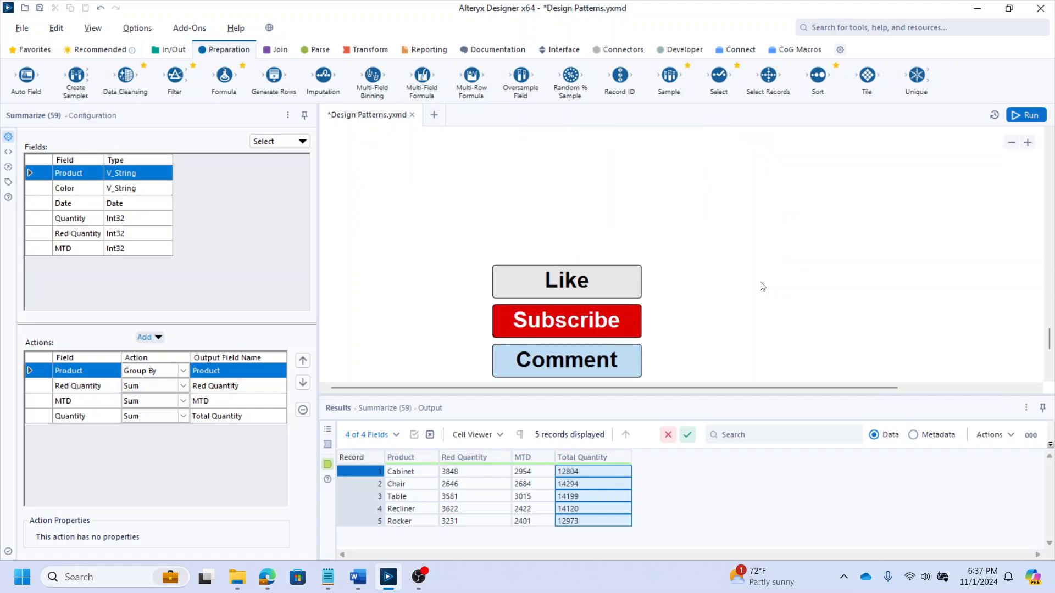